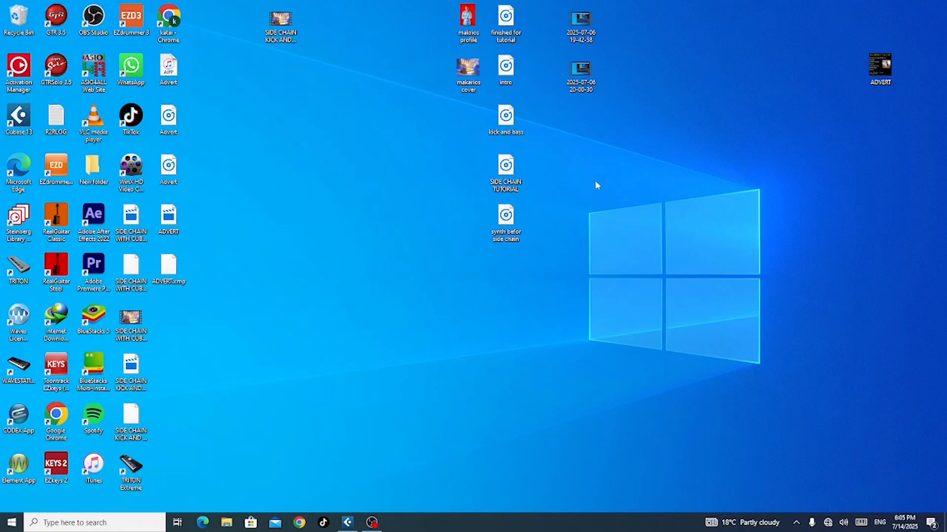
# Switch to the Cubase project and listen to the looped section with the kick, snare, hi hat and pad tracks
pyautogui.click(348, 523)
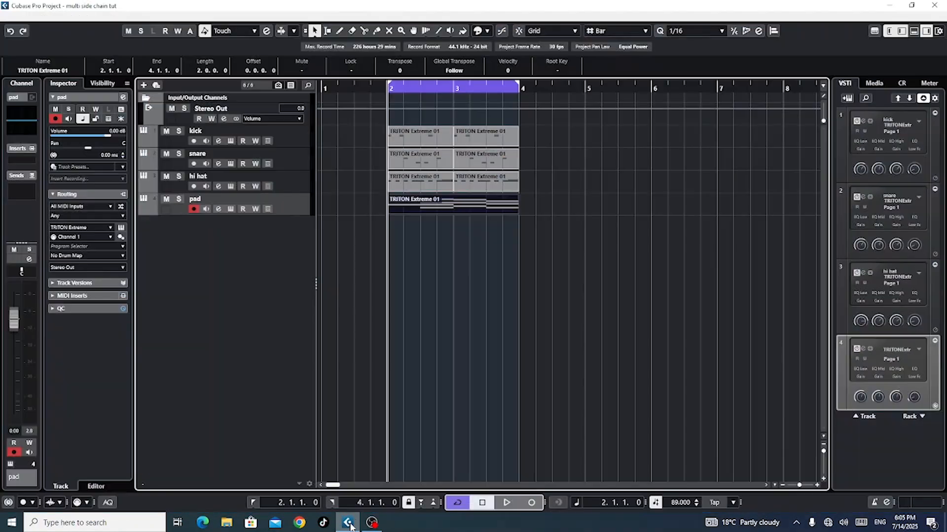
pyautogui.click(501, 297)
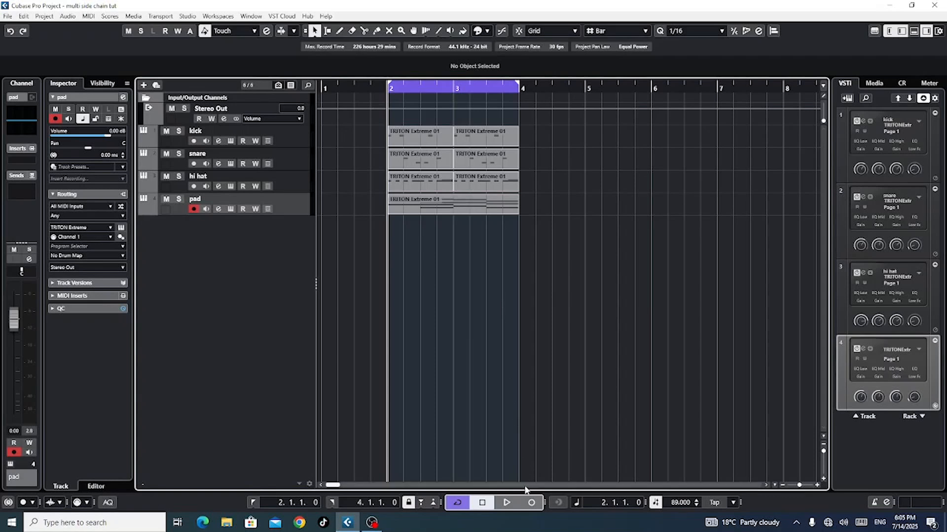
pyautogui.click(508, 504)
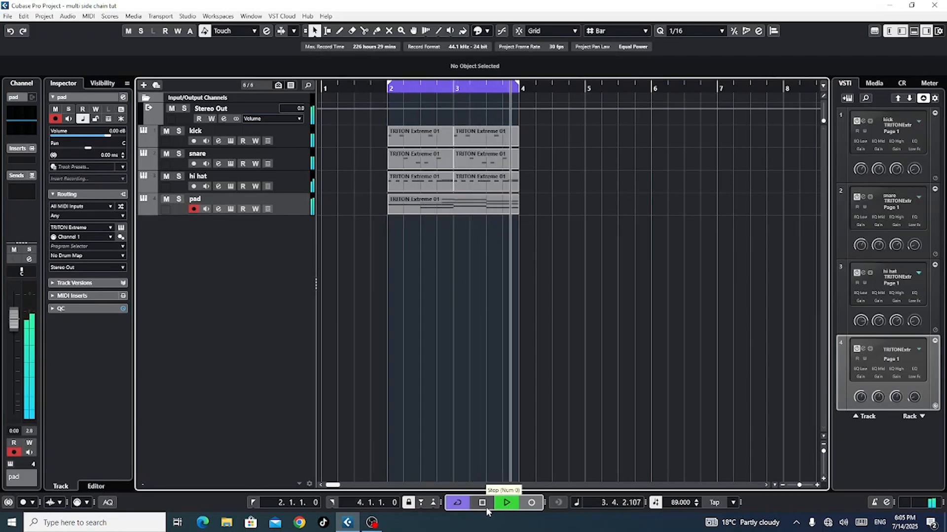
pyautogui.click(485, 508)
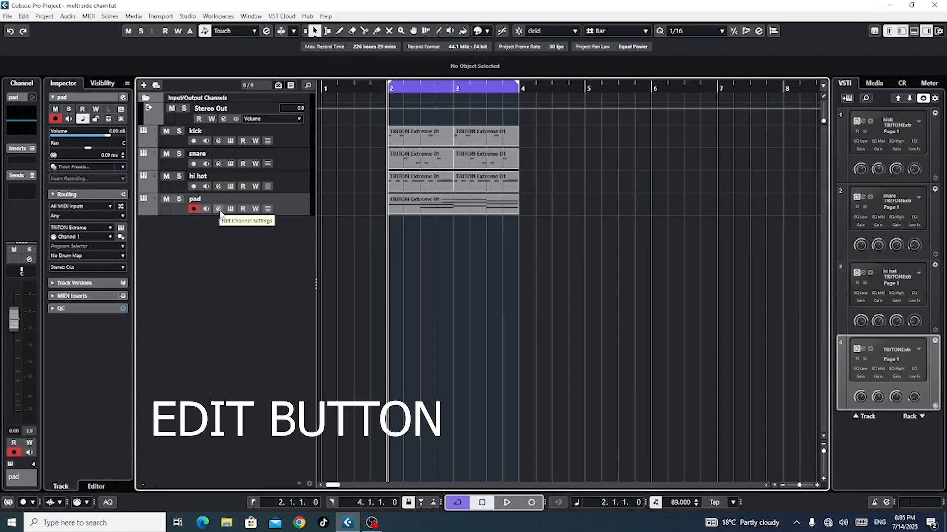
# Load the Frequency EQ into the pad channel's first insert slot and move its window clear
pyautogui.click(220, 213)
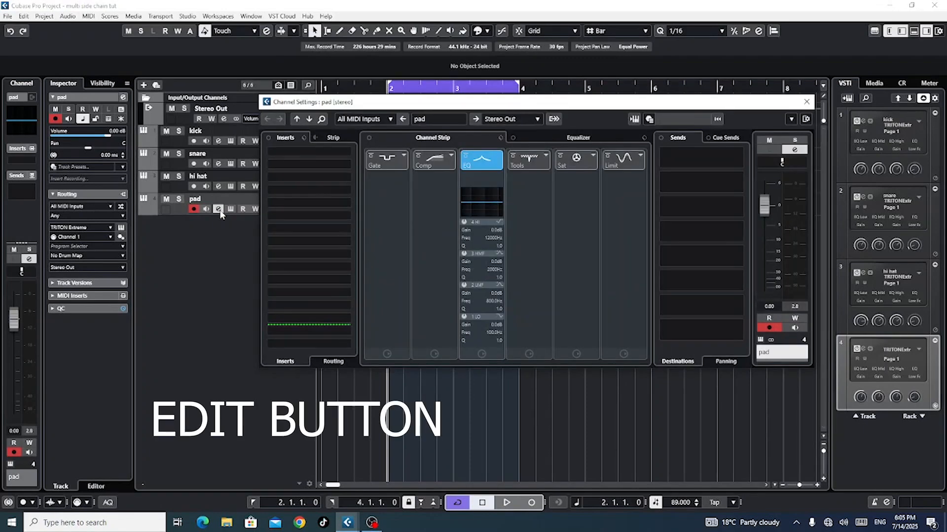
pyautogui.click(319, 150)
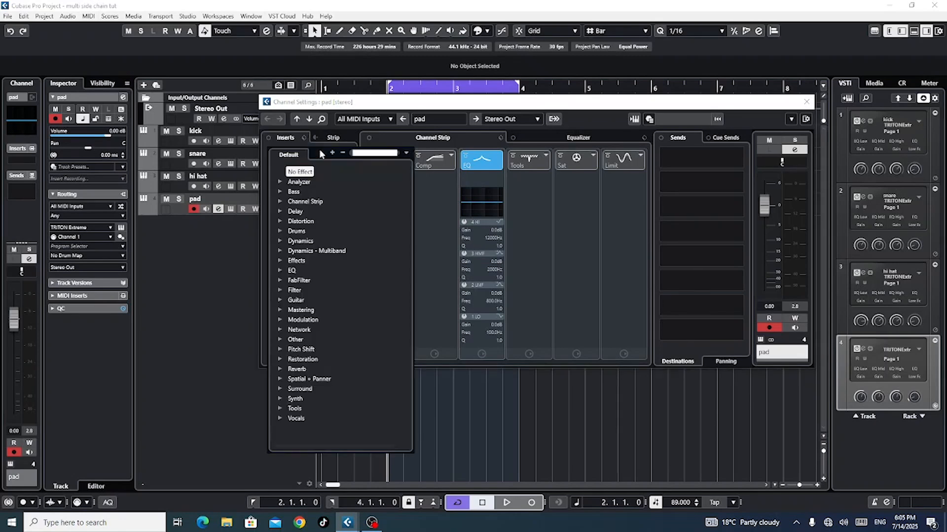
pyautogui.click(280, 271)
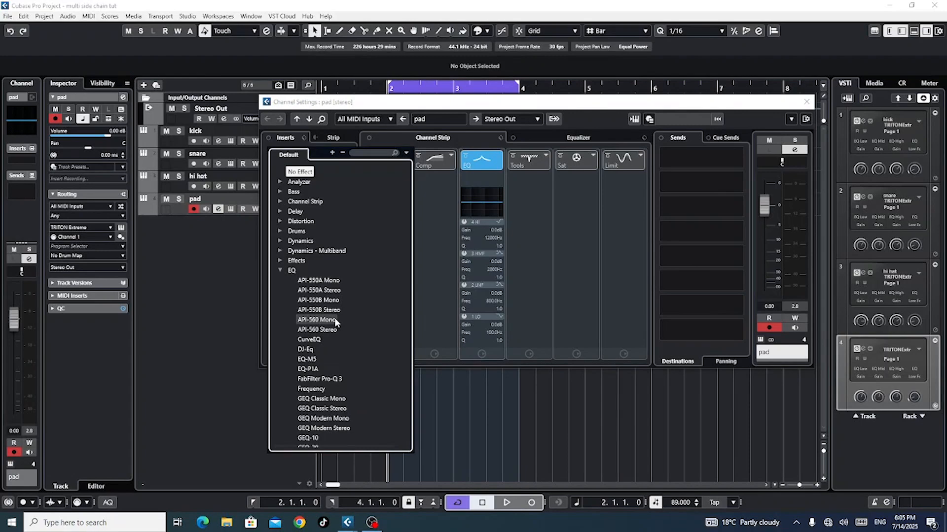
pyautogui.click(335, 390)
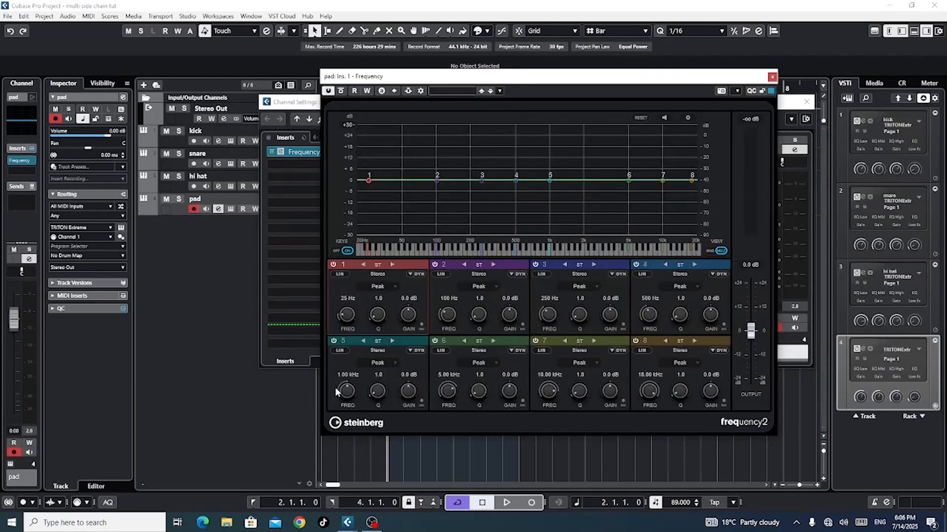
pyautogui.moveTo(576, 81); pyautogui.dragTo(438, 48)
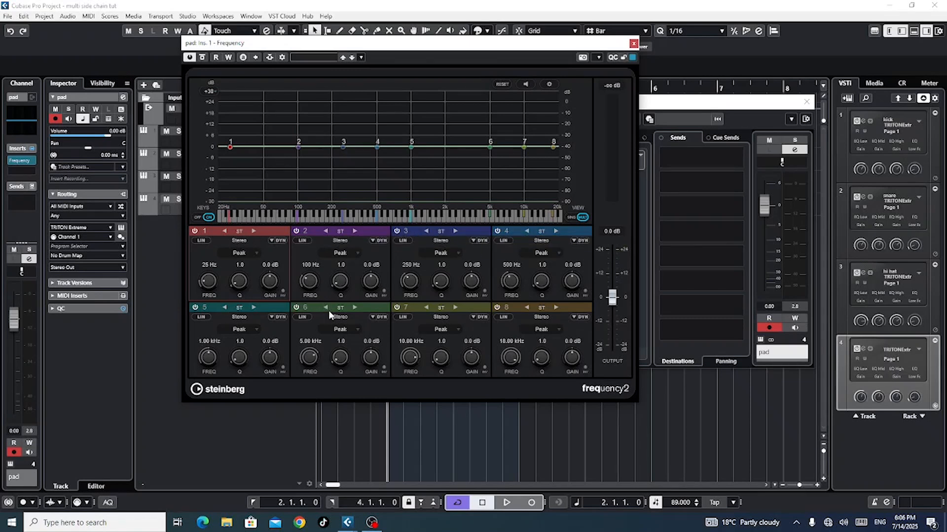
# Turn off bands 1, 7 and 8 of the pad's Frequency EQ
pyautogui.click(195, 232)
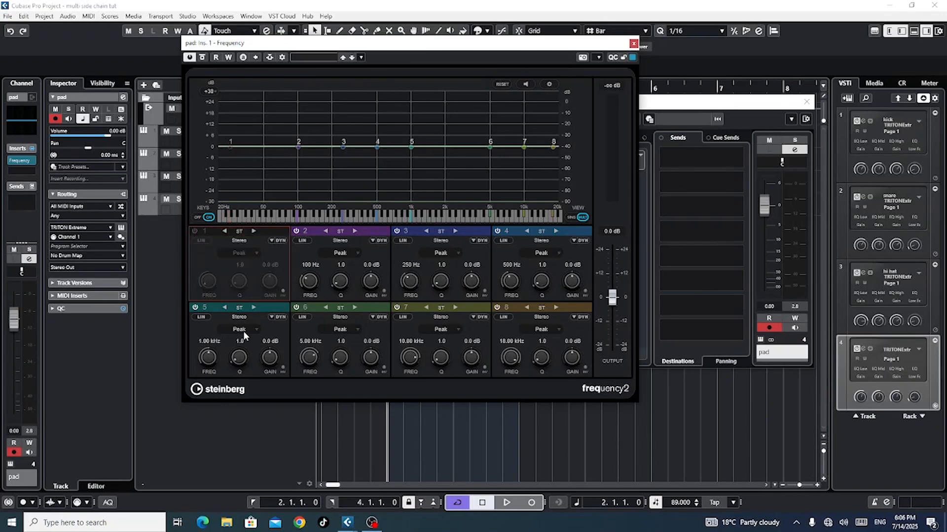
pyautogui.click(397, 307)
pyautogui.click(497, 307)
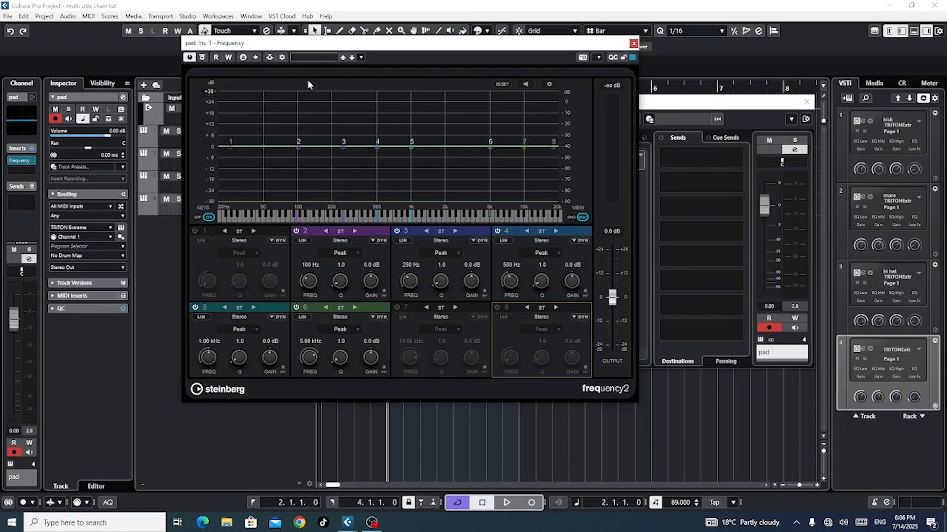
# Activate side-chaining for the Frequency EQ and add the kick as source for side-chain input 1
pyautogui.click(270, 58)
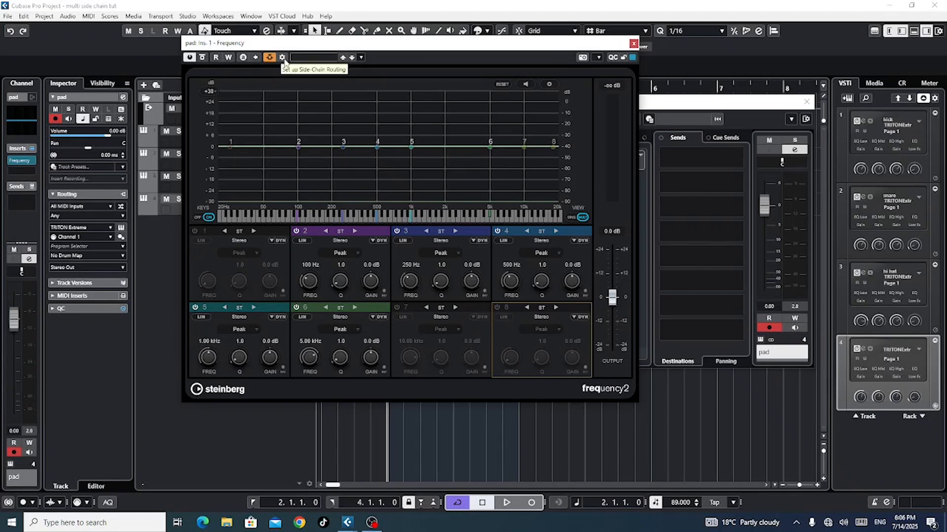
pyautogui.click(282, 58)
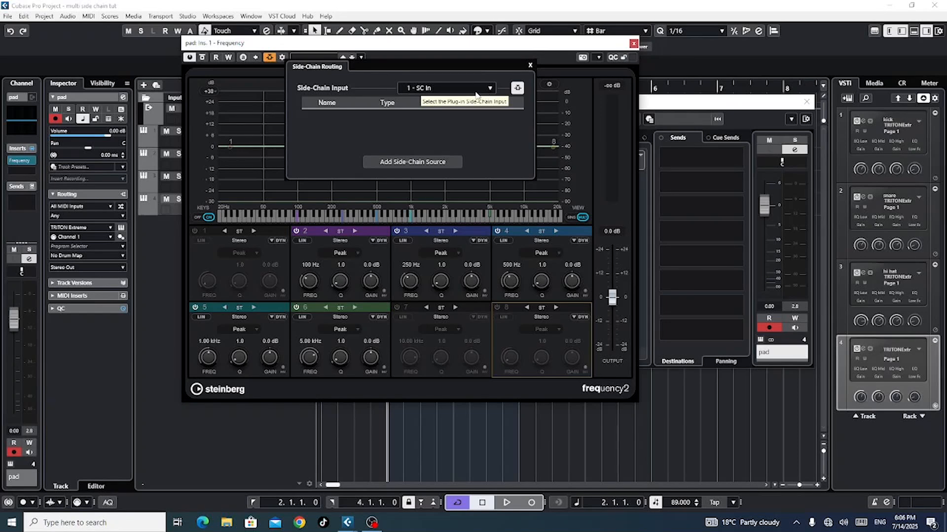
pyautogui.click(417, 164)
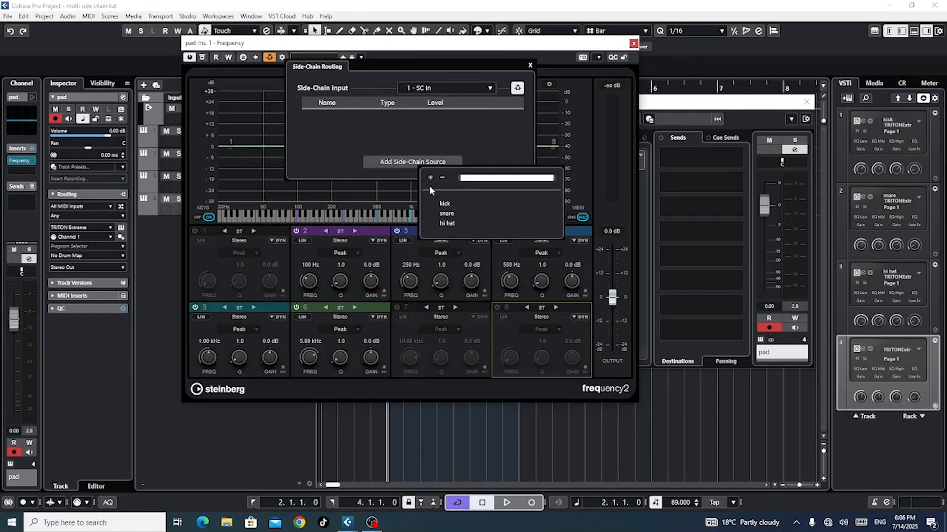
pyautogui.click(450, 204)
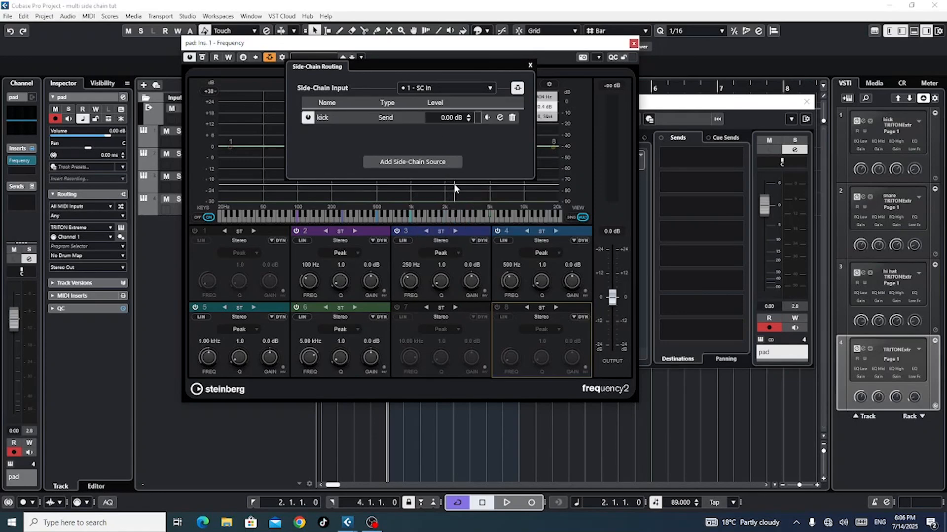
# Add the snare as the source for side-chain input 2
pyautogui.click(490, 88)
pyautogui.click(447, 144)
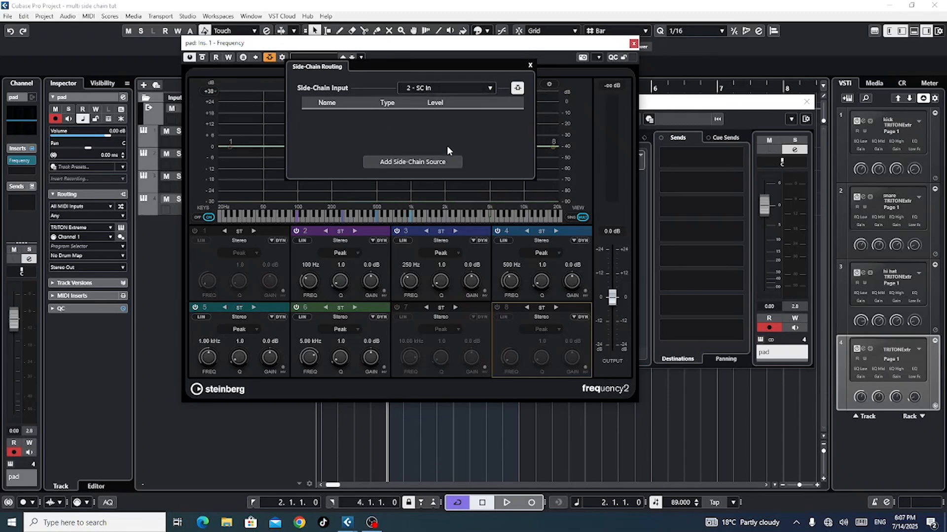
pyautogui.click(416, 164)
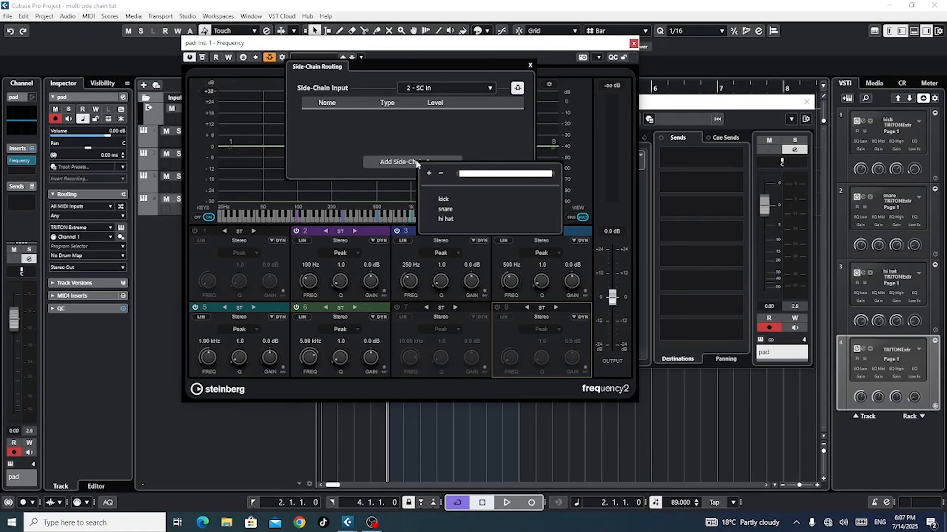
pyautogui.click(446, 210)
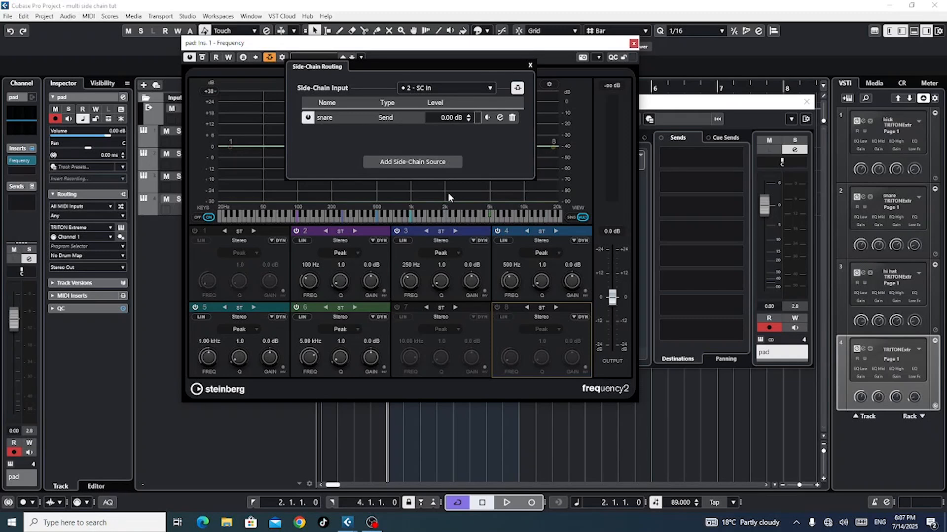
# Add the hi hat as the source for side-chain input 3 and close the side-chain routing
pyautogui.click(488, 87)
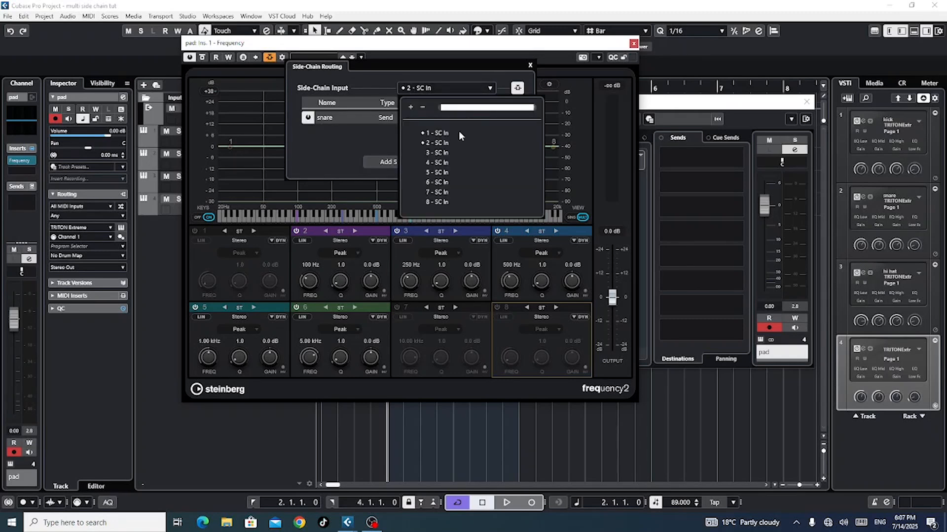
pyautogui.click(445, 152)
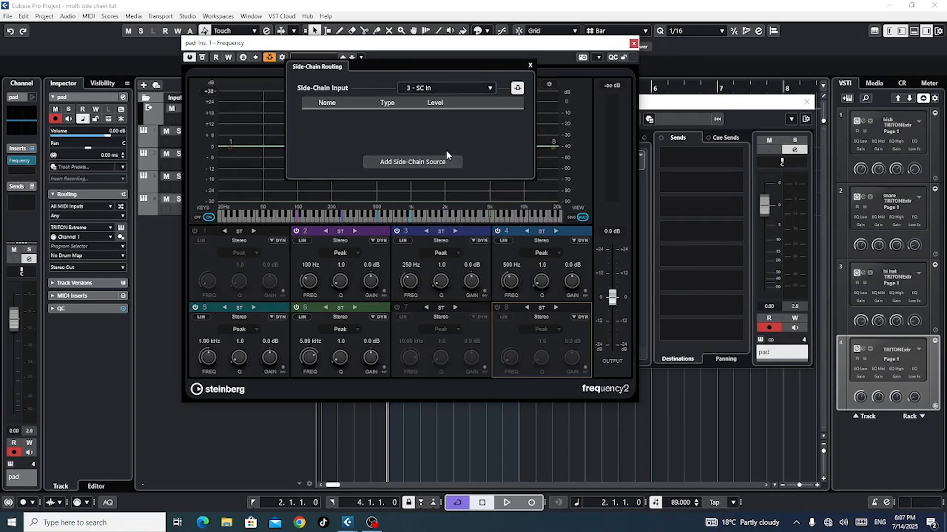
pyautogui.click(417, 169)
pyautogui.click(450, 228)
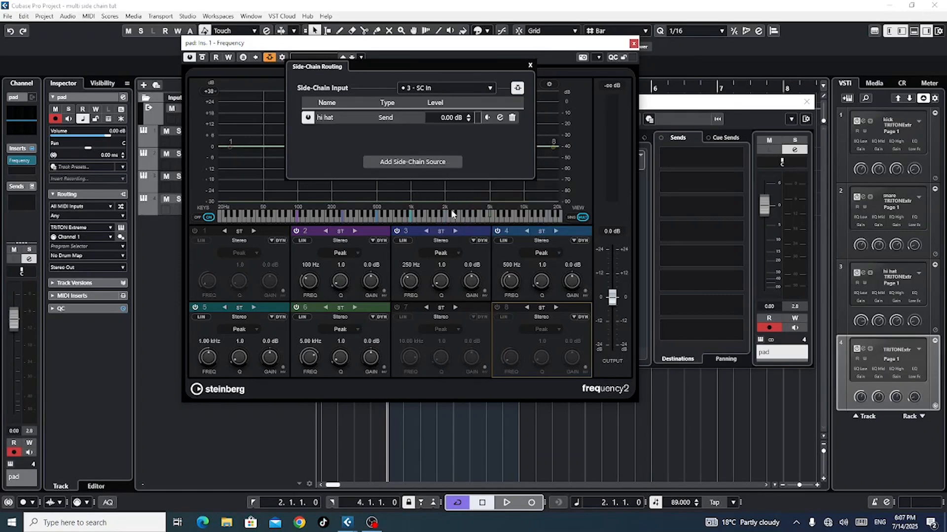
pyautogui.click(530, 64)
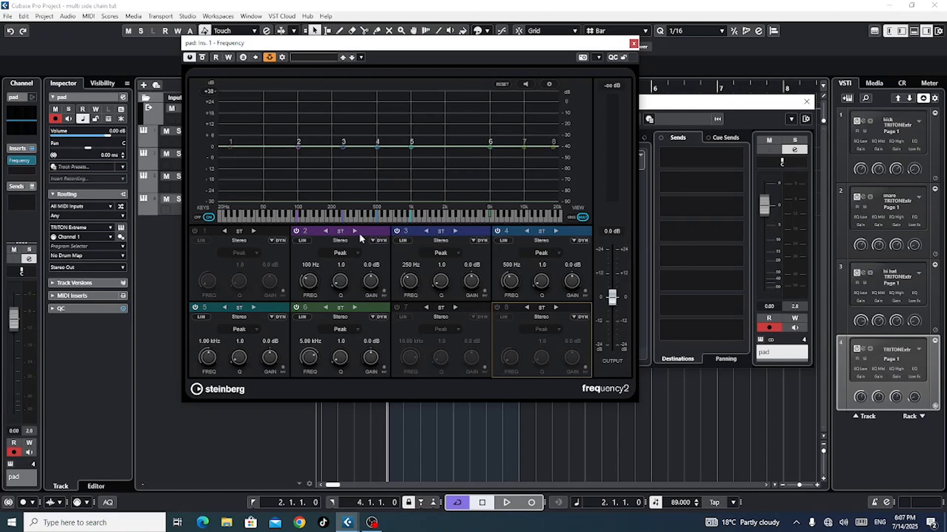
# Show EQ band 2 in single-band view, activate its dynamics and side-chain, and set the side-chain input to Side-Chain 1
pyautogui.click(309, 235)
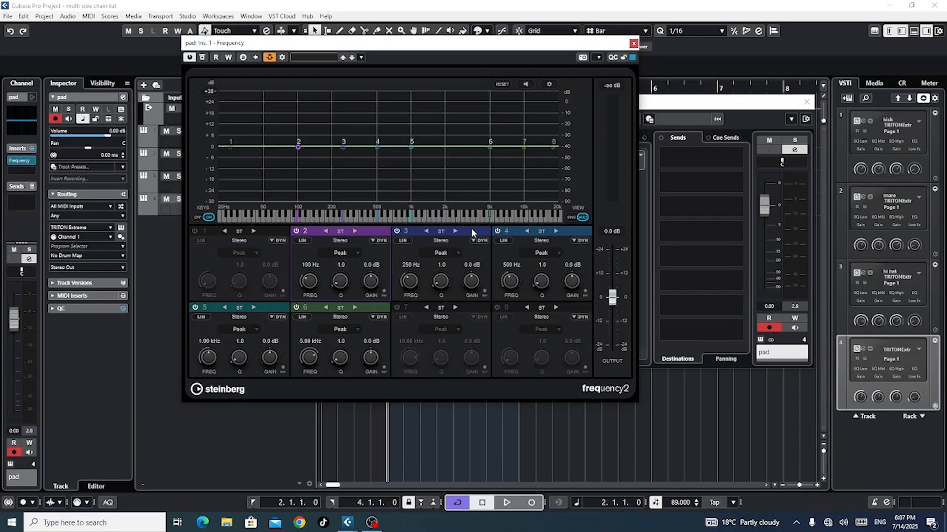
pyautogui.click(570, 218)
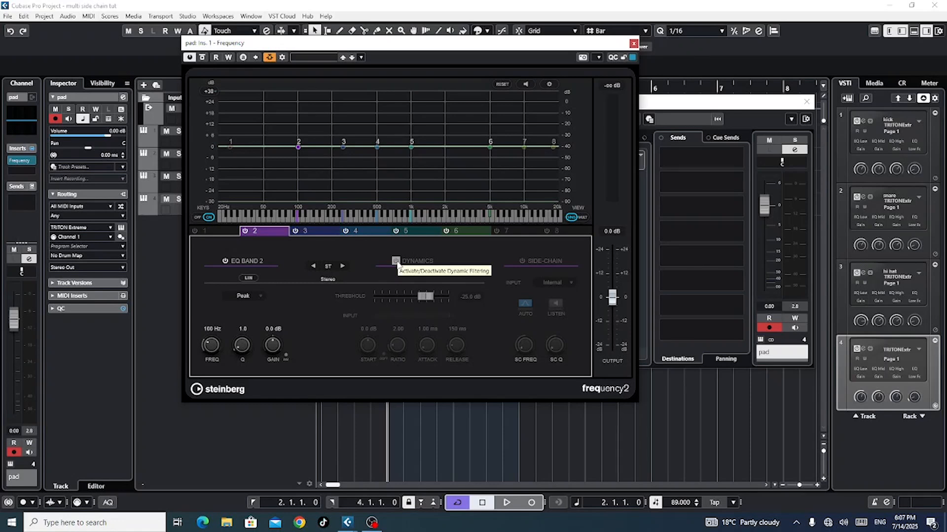
pyautogui.click(396, 263)
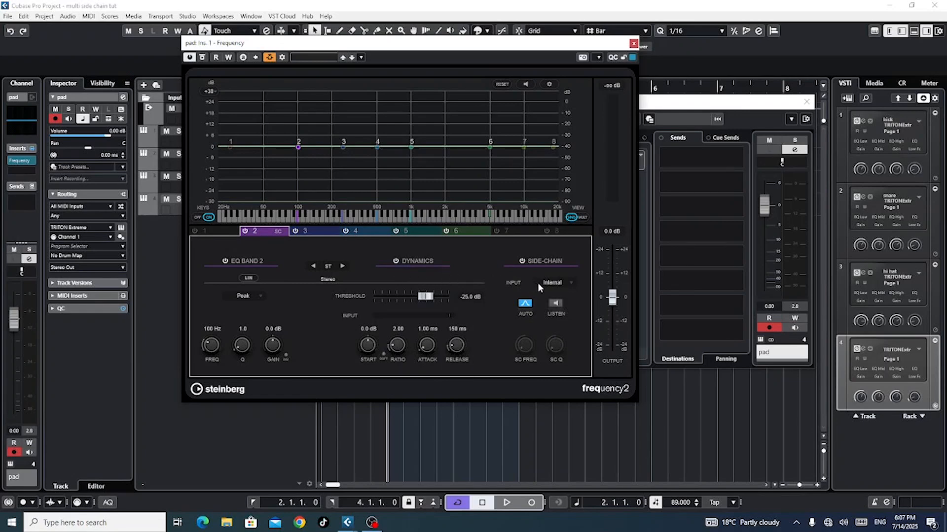
pyautogui.click(570, 284)
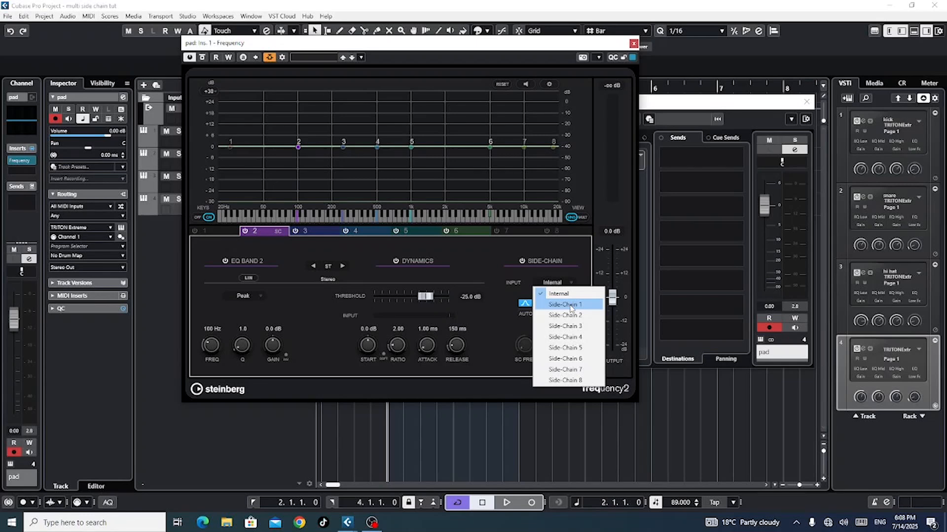
pyautogui.click(570, 306)
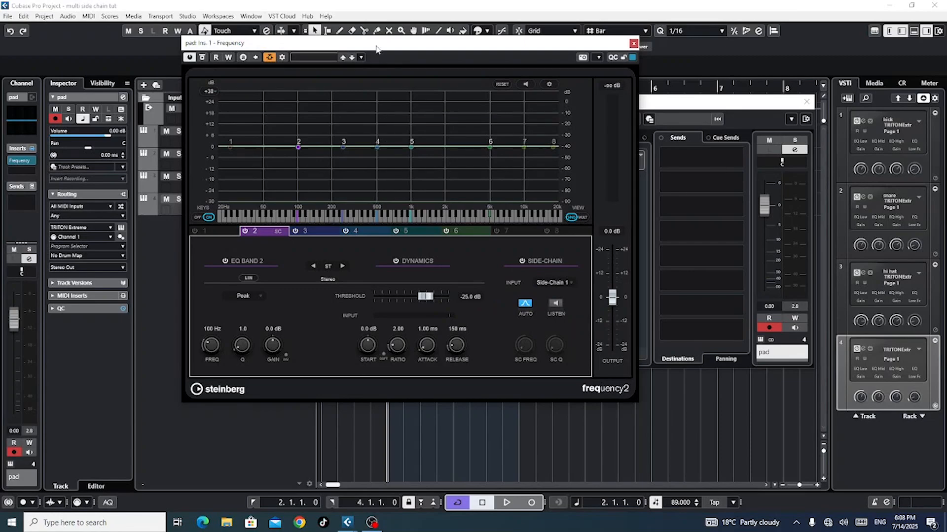
# Move the plug-in and channel windows off the track list and solo the kick and pad tracks
pyautogui.moveTo(377, 47); pyautogui.dragTo(502, 150)
pyautogui.moveTo(390, 106); pyautogui.dragTo(401, 101)
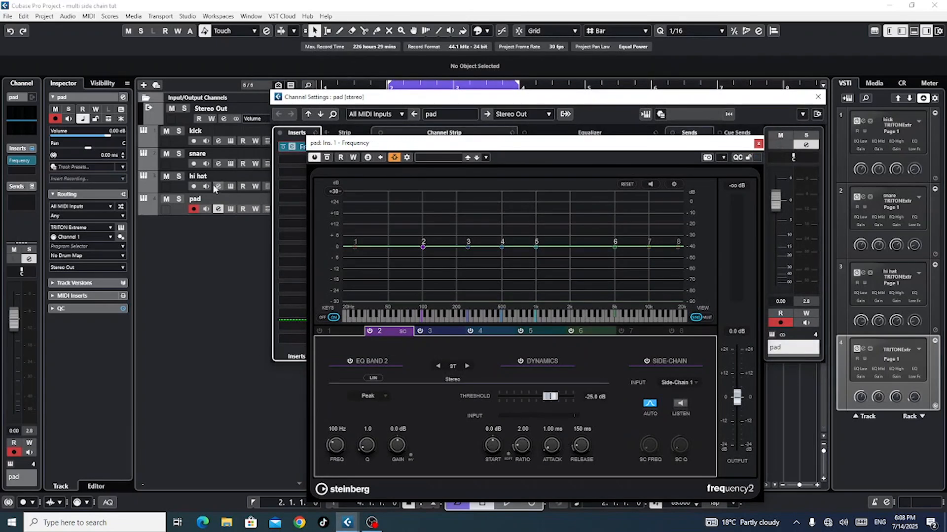
pyautogui.click(179, 131)
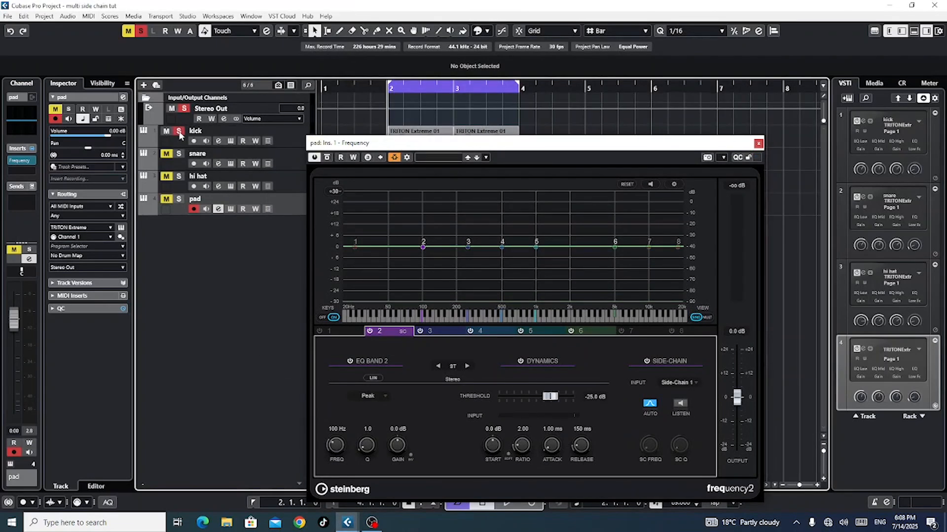
pyautogui.click(180, 200)
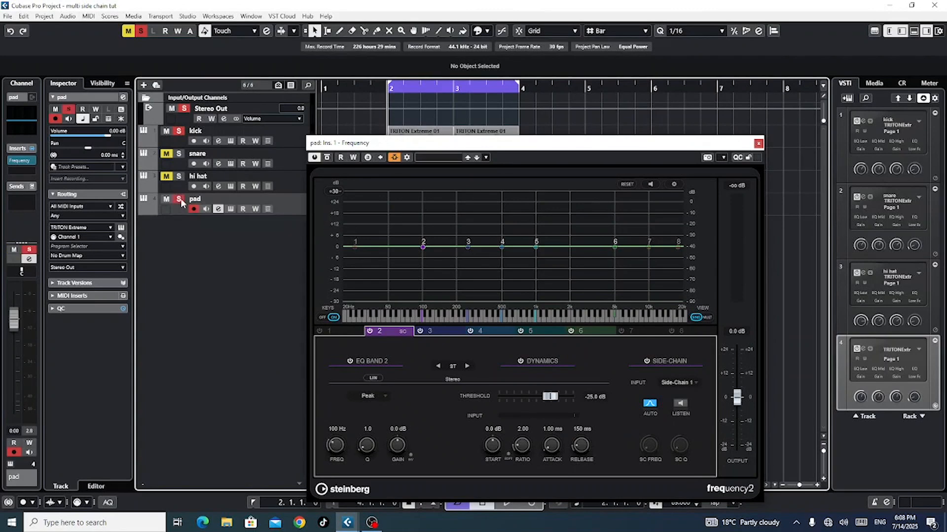
# Play the soloed kick and pad loop while watching the EQ spectrum and band 2's side-chain input level
pyautogui.moveTo(436, 147); pyautogui.dragTo(369, 56)
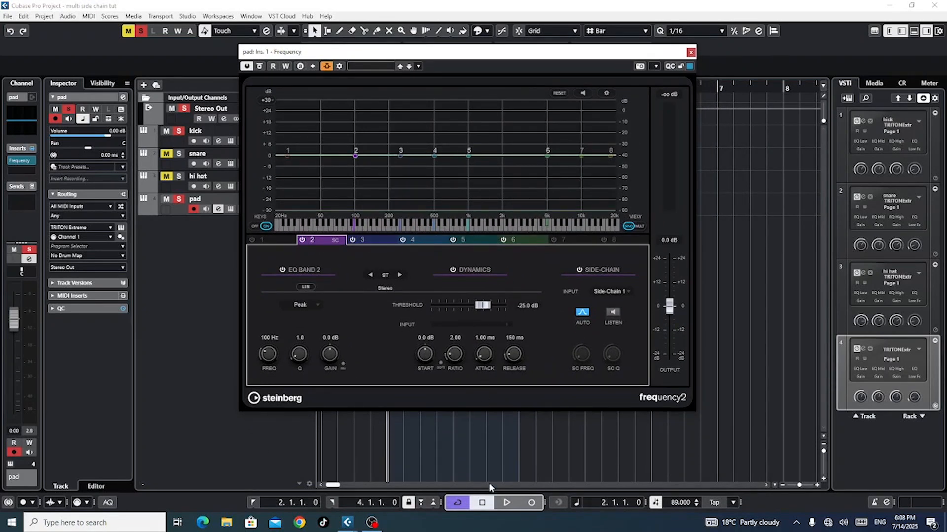
pyautogui.click(507, 503)
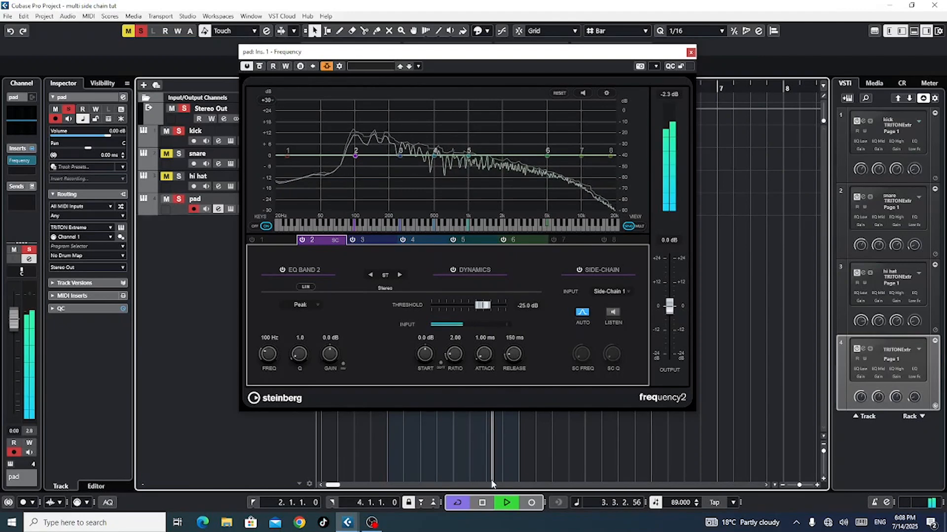
pyautogui.press('space')
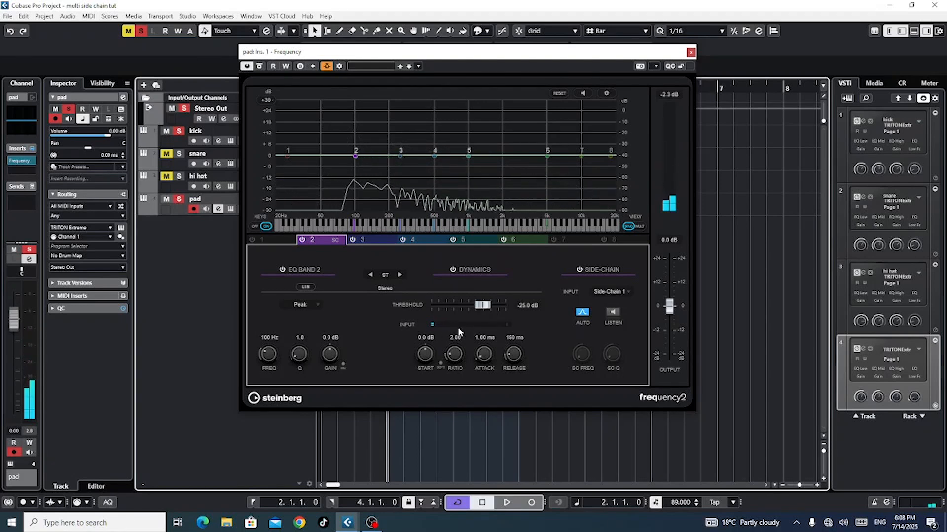
# Pull EQ band 2 down to a gain of -24 dB at about 97 Hz
pyautogui.moveTo(356, 159)
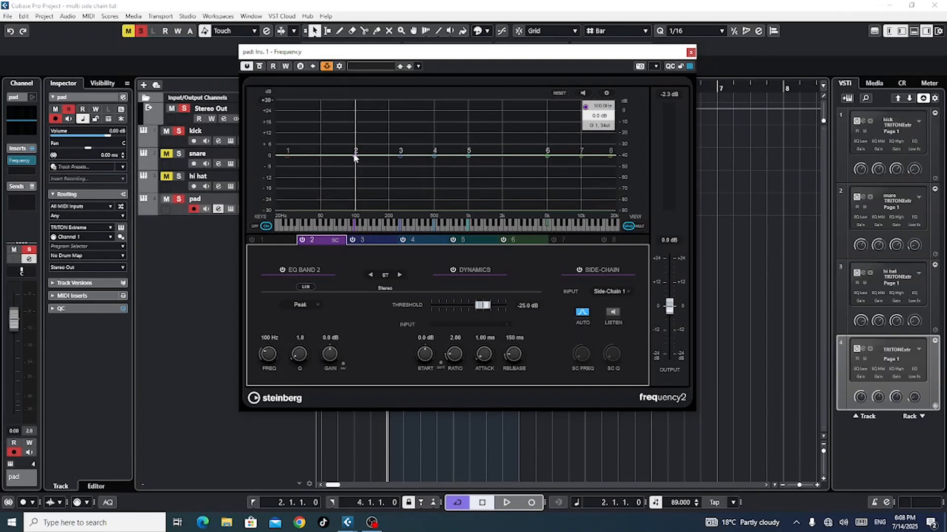
pyautogui.moveTo(355, 156); pyautogui.dragTo(354, 207)
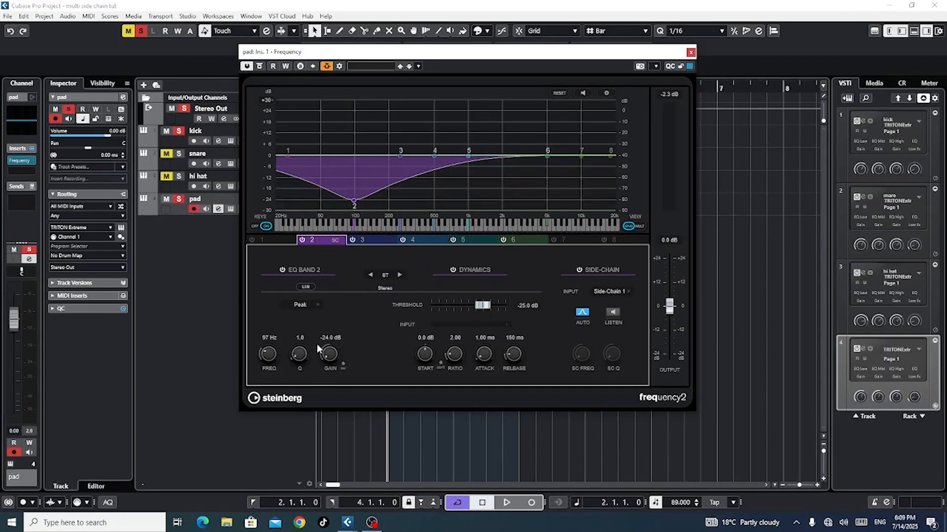
# Set EQ band 2's Q to 4.0, lower its dynamics threshold to about -70.4 dB, and audition the loop
pyautogui.moveTo(300, 356); pyautogui.dragTo(306, 348)
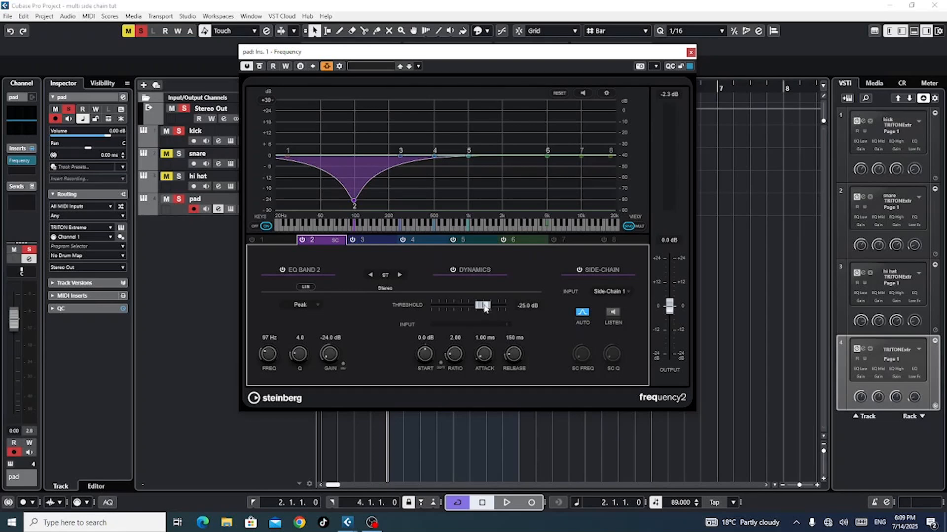
pyautogui.moveTo(484, 307); pyautogui.dragTo(442, 309)
pyautogui.click(508, 503)
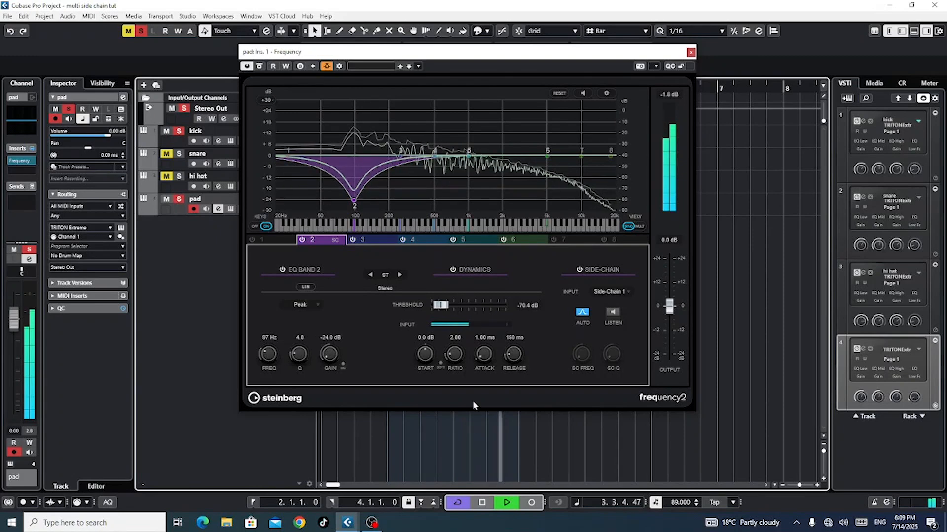
pyautogui.click(478, 501)
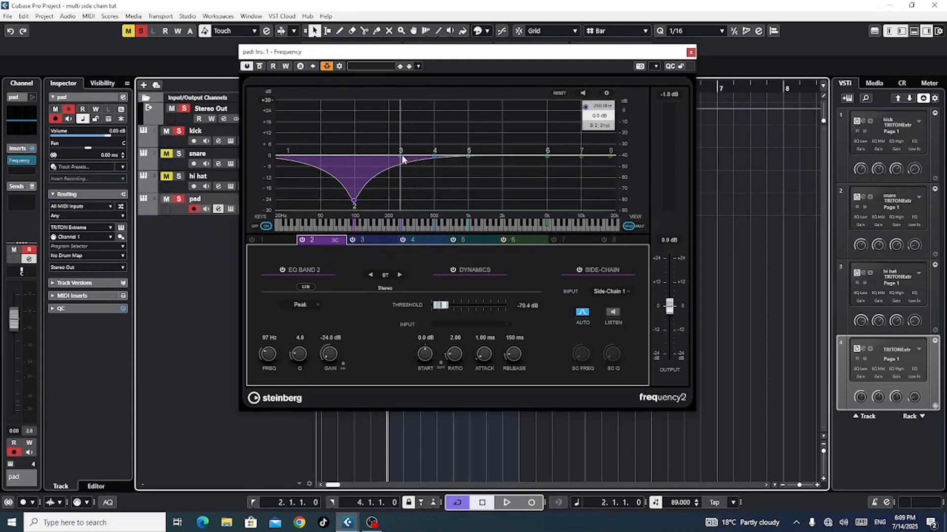
# Boost EQ band 3 to about 12.7 dB at 259 Hz and set its Q to 4.0
pyautogui.click(371, 239)
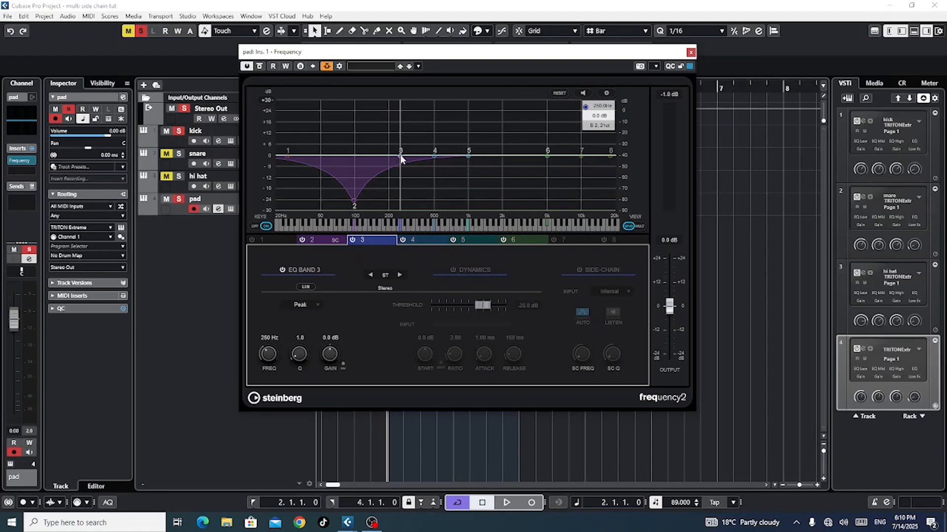
pyautogui.moveTo(401, 158); pyautogui.dragTo(403, 136)
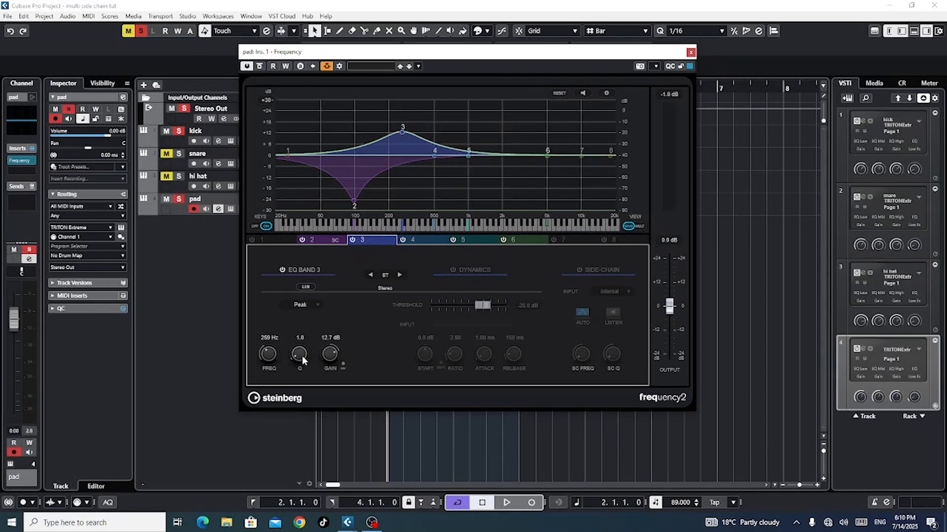
pyautogui.moveTo(302, 356)
pyautogui.mouseDown()
pyautogui.moveTo(308, 337)
pyautogui.moveTo(310, 349)
pyautogui.mouseUp()
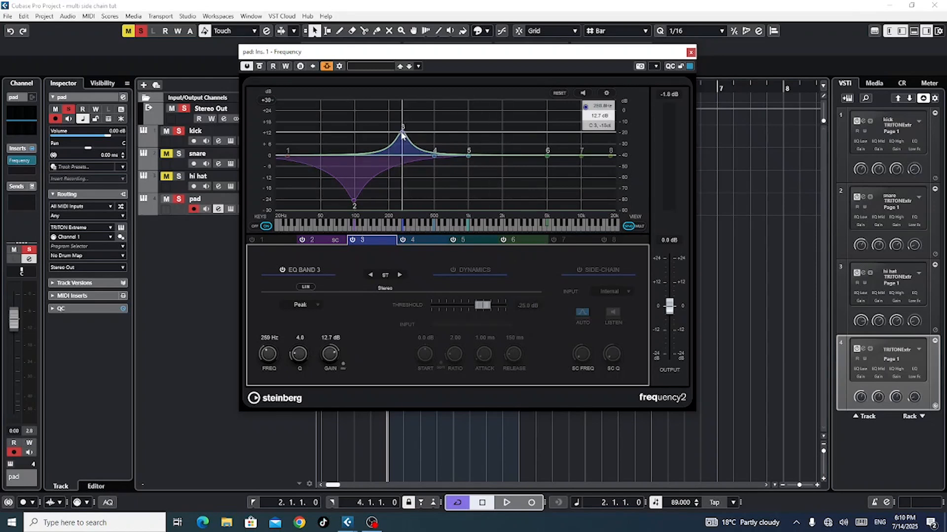
# Activate dynamics on EQ band 3 with Side-Chain 1 as its input and a threshold of about -55.5 dB
pyautogui.click(453, 270)
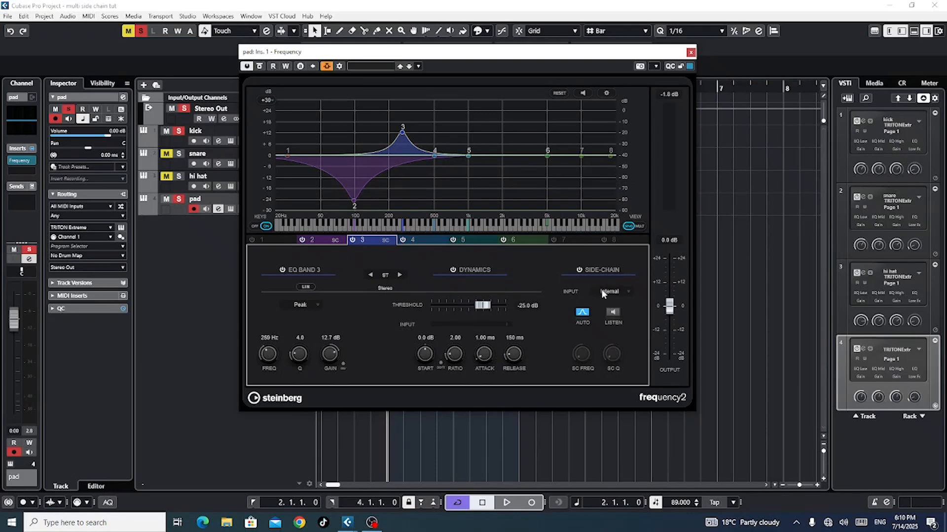
pyautogui.click(627, 293)
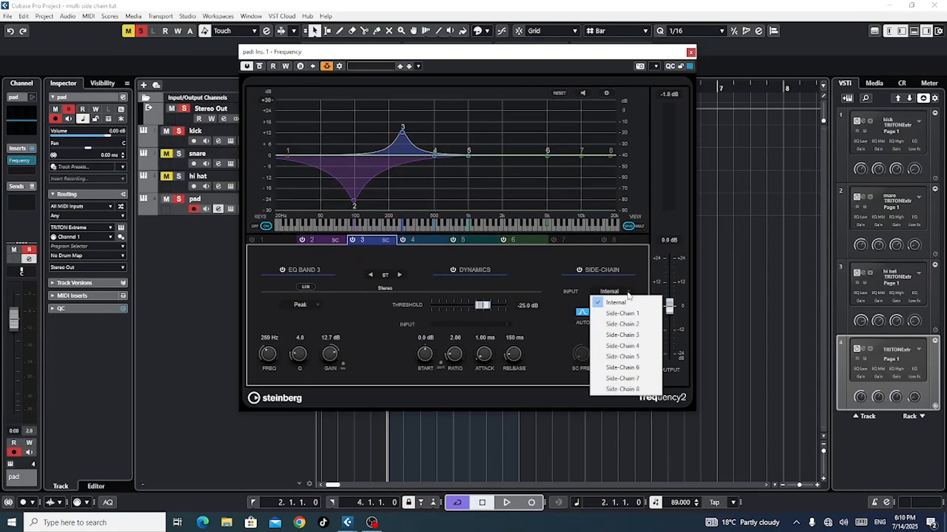
pyautogui.click(634, 314)
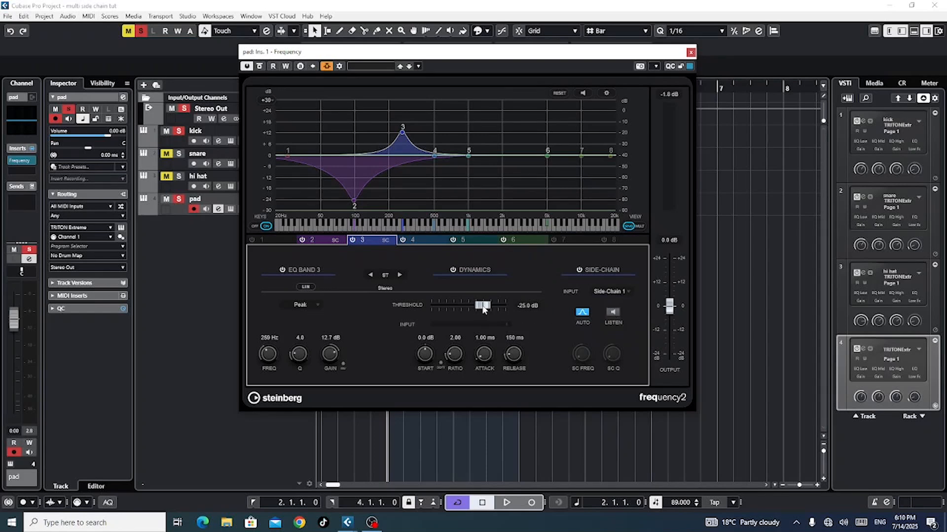
pyautogui.moveTo(483, 309); pyautogui.dragTo(455, 309)
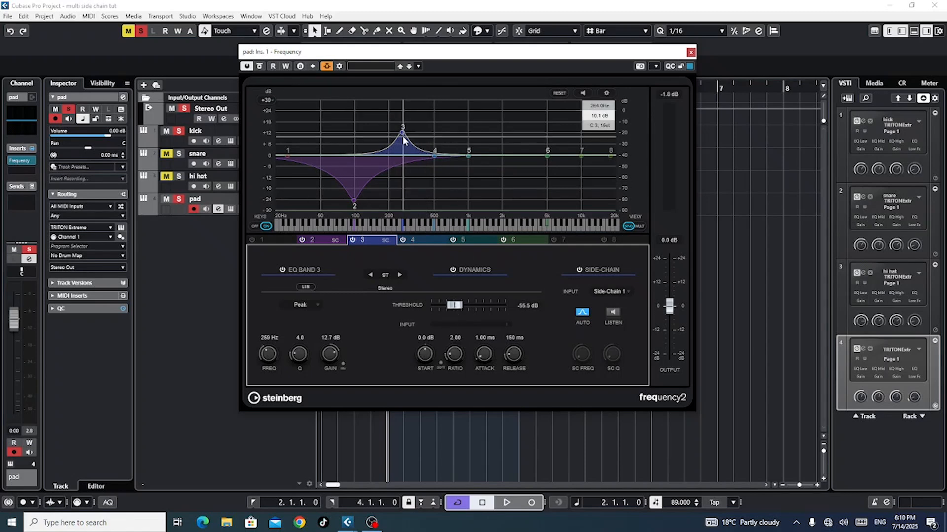
# While the loop plays, raise EQ band 3 to about 18.1 dB at 256 Hz and lower its threshold to about -68.3 dB
pyautogui.click(506, 503)
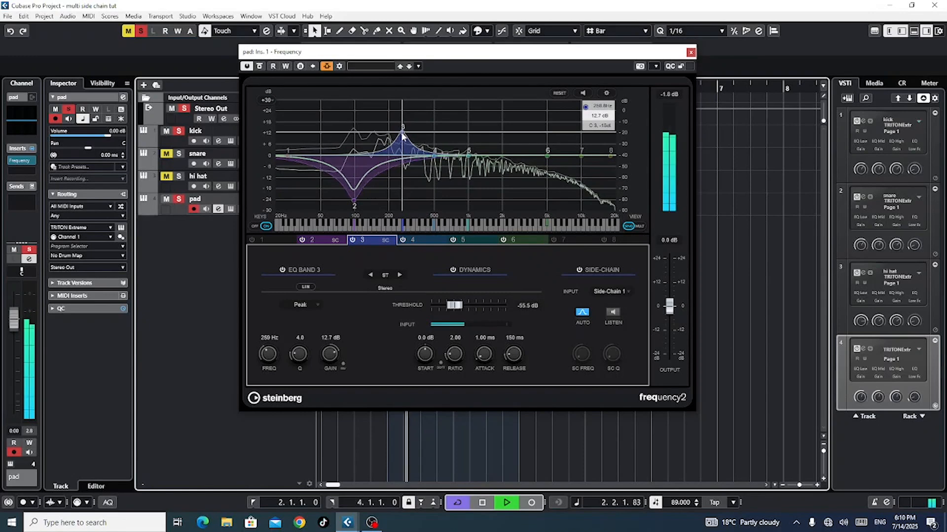
pyautogui.moveTo(404, 134); pyautogui.dragTo(402, 124)
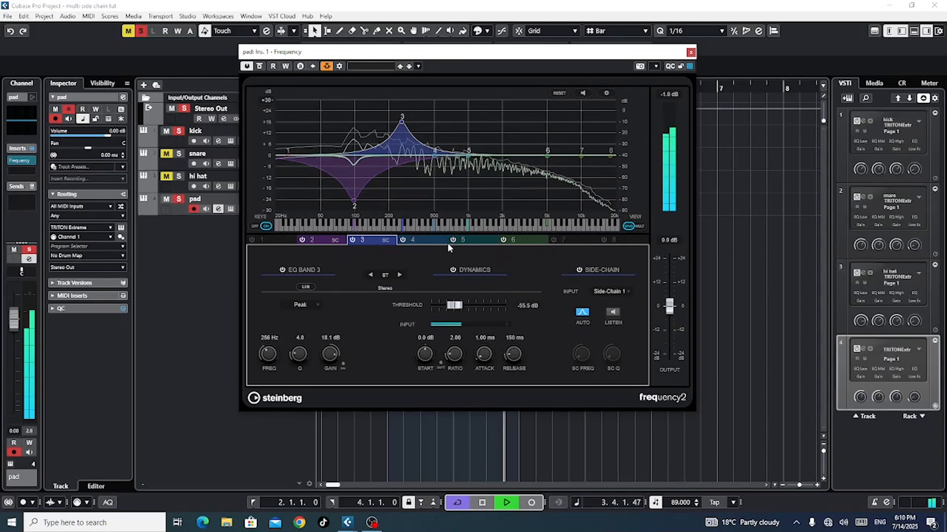
pyautogui.moveTo(458, 306); pyautogui.dragTo(445, 307)
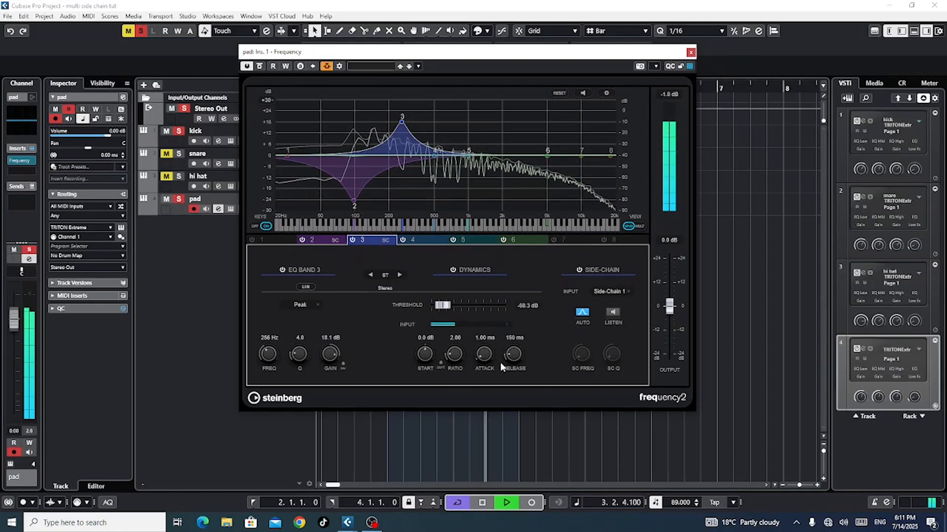
pyautogui.click(483, 503)
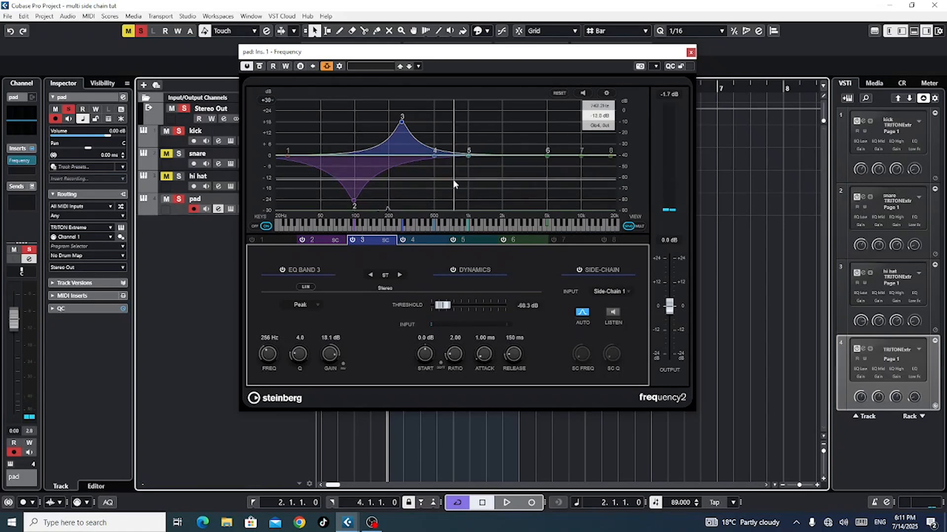
# Activate dynamics on EQ band 4 and cut it to -24 dB at about 468 Hz with a Q of 4.0
pyautogui.click(422, 240)
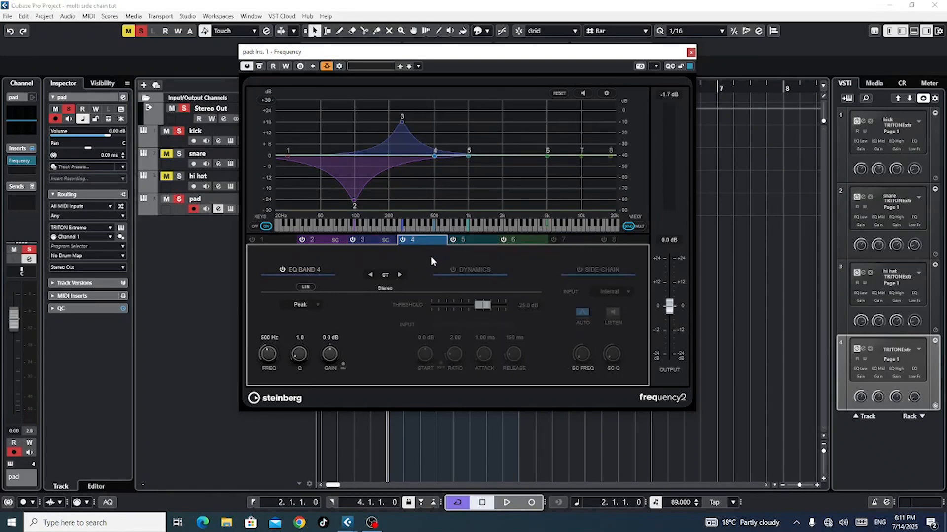
pyautogui.click(453, 270)
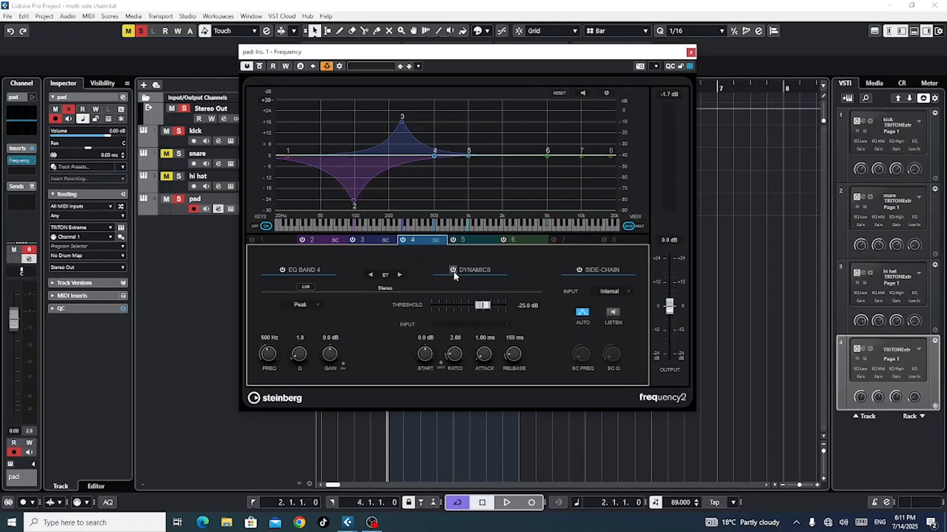
pyautogui.moveTo(435, 156)
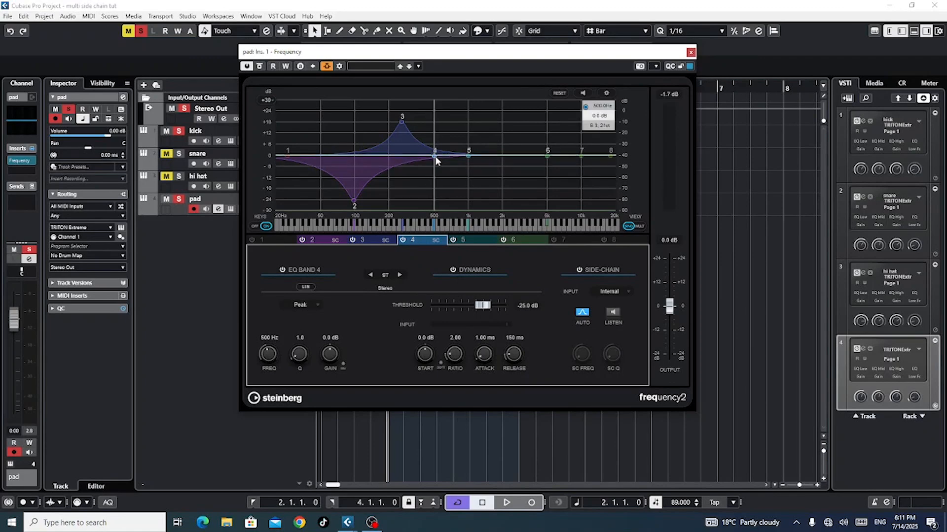
pyautogui.moveTo(433, 156); pyautogui.dragTo(432, 204)
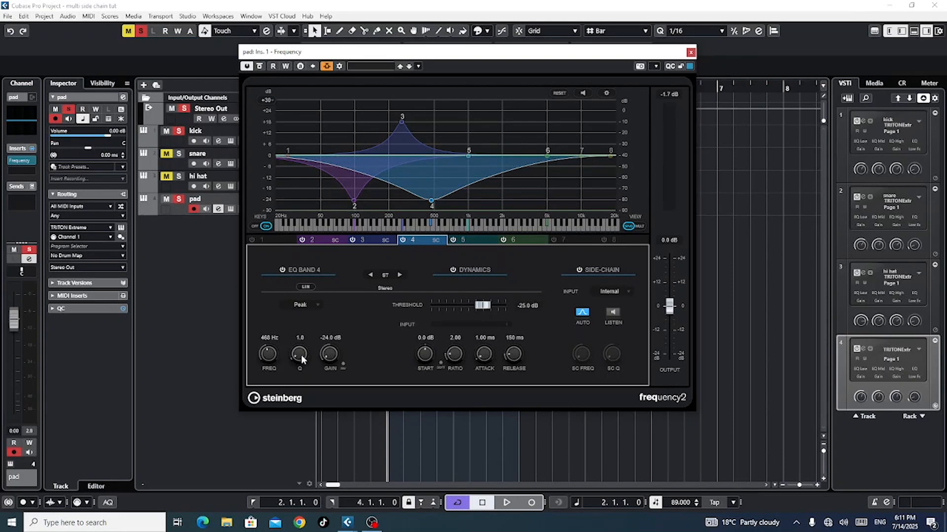
pyautogui.moveTo(302, 359); pyautogui.dragTo(305, 348)
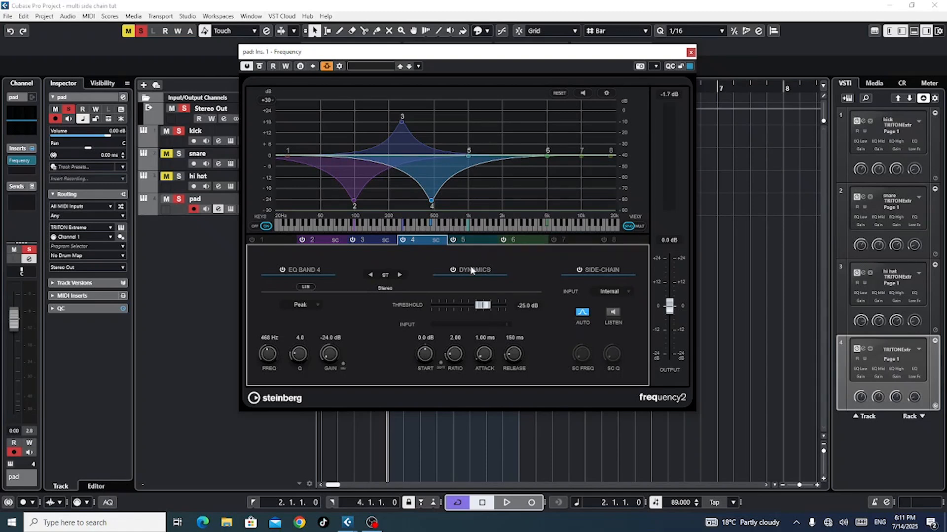
# Set EQ band 4's side-chain input to Side-Chain 1 and lower its threshold to about -65.1 dB while auditioning the loop
pyautogui.click(627, 295)
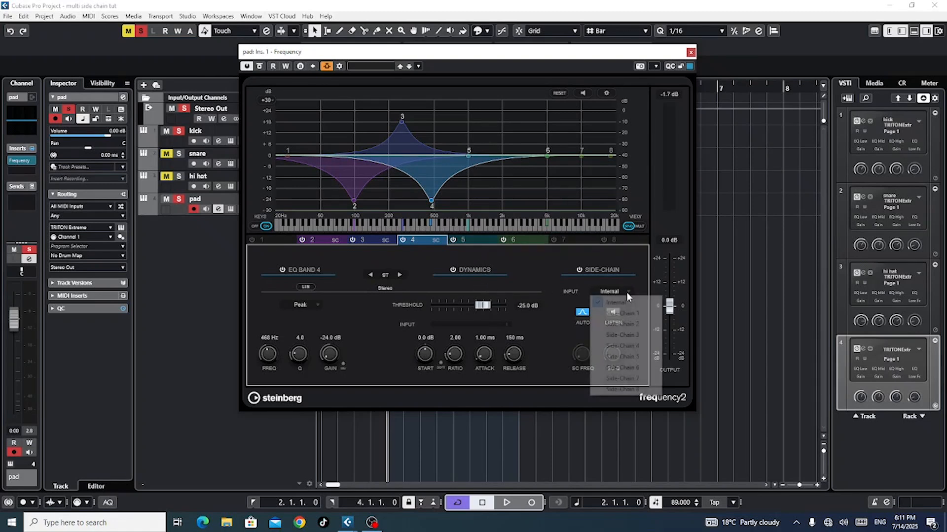
pyautogui.click(636, 317)
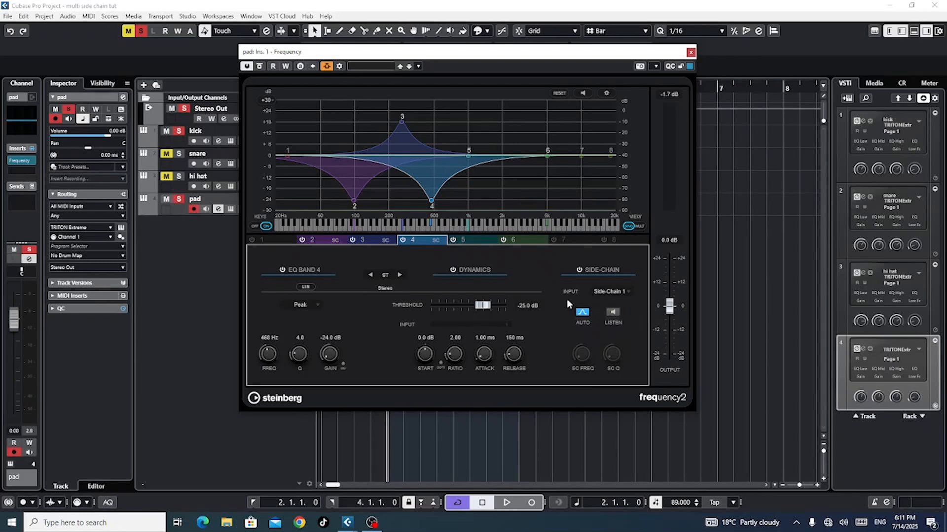
pyautogui.moveTo(482, 310); pyautogui.dragTo(475, 313)
pyautogui.click(509, 505)
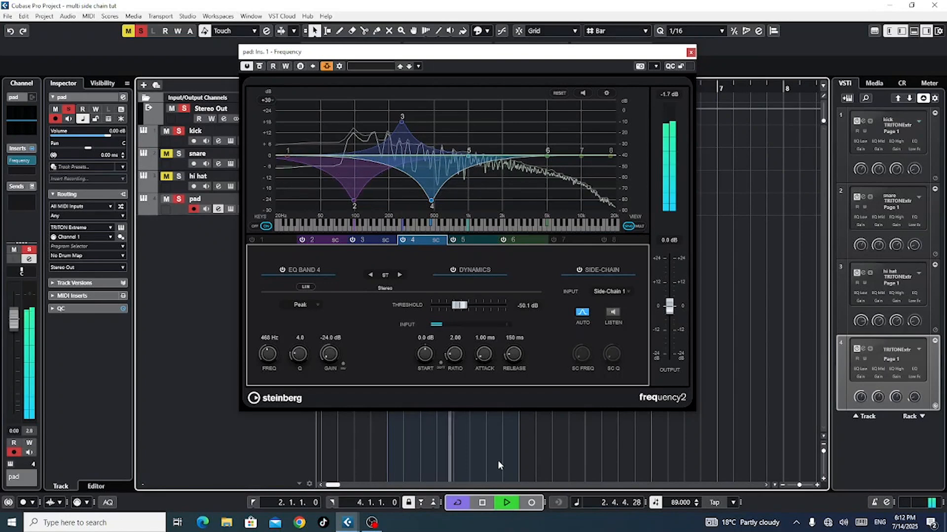
pyautogui.moveTo(459, 305); pyautogui.dragTo(443, 309)
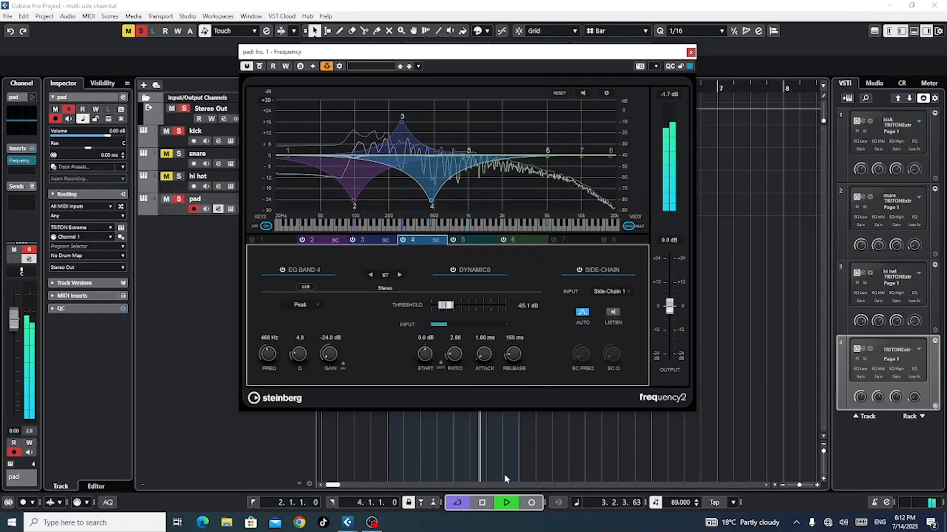
pyautogui.click(483, 505)
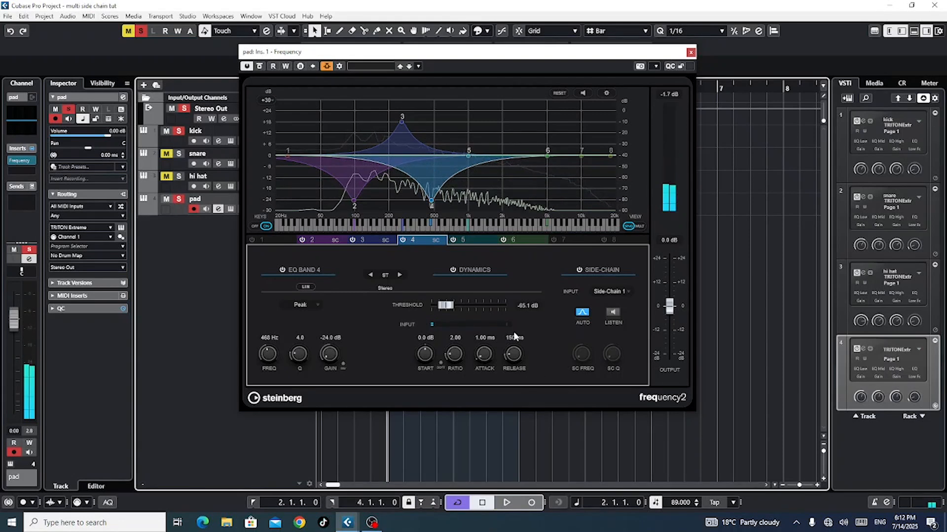
# Unmute and solo the snare track, and activate dynamics on EQ band 5
pyautogui.click(473, 240)
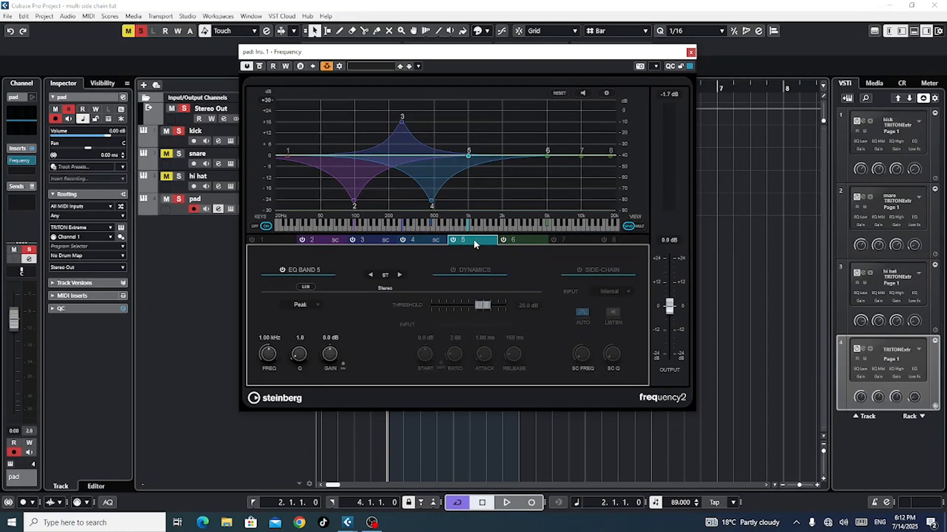
pyautogui.click(167, 155)
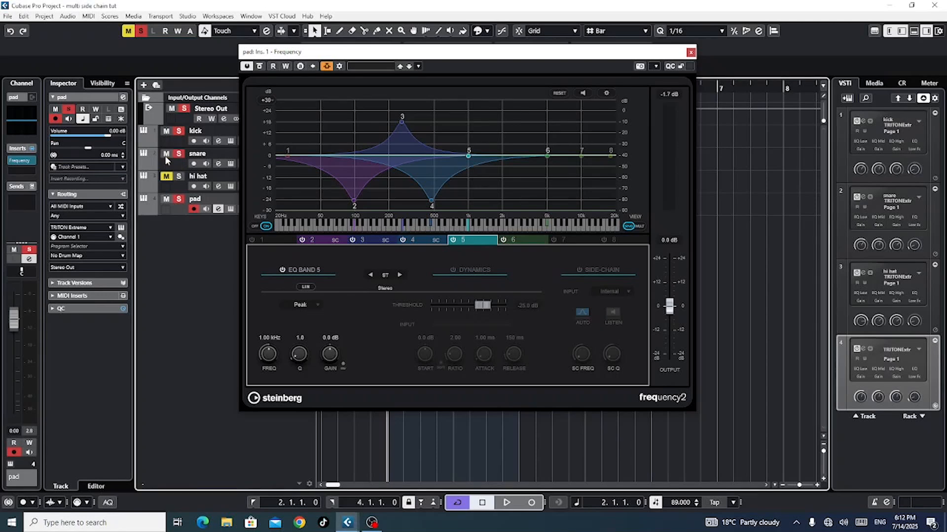
pyautogui.click(453, 270)
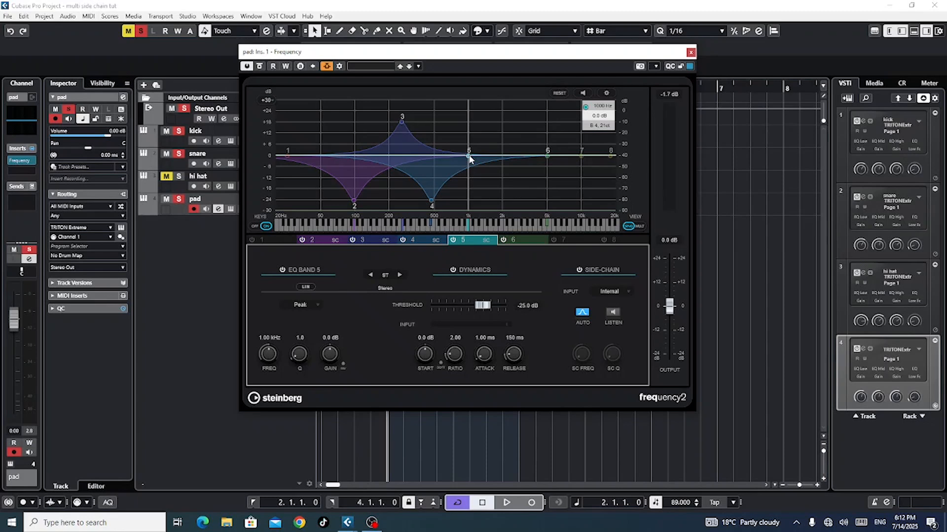
# Boost EQ band 5 to about 9.3 dB at 1.21 kHz and set its side-chain input to Side-Chain 2
pyautogui.moveTo(469, 157); pyautogui.dragTo(479, 140)
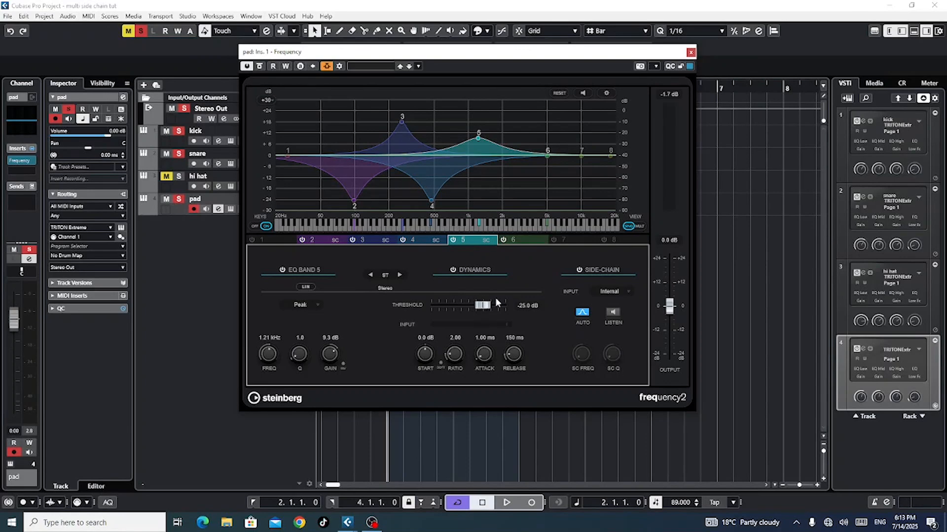
pyautogui.click(628, 291)
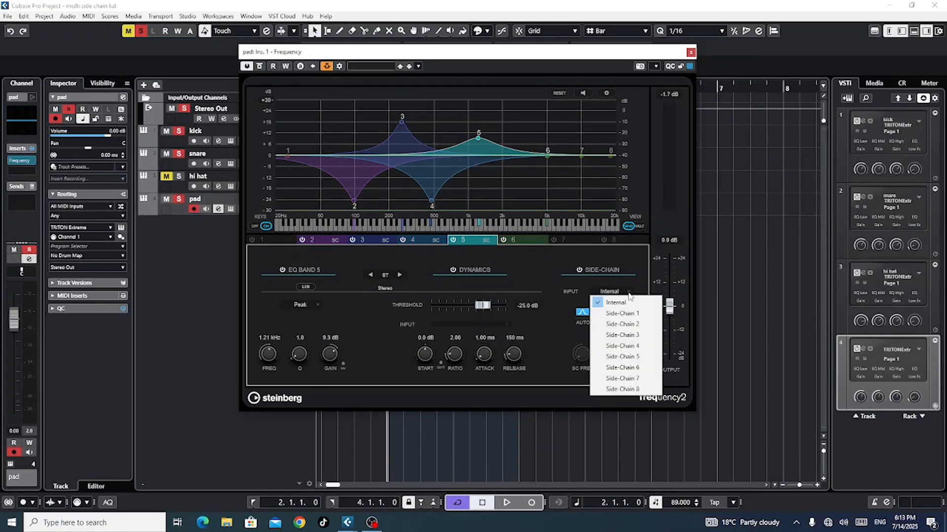
pyautogui.click(637, 326)
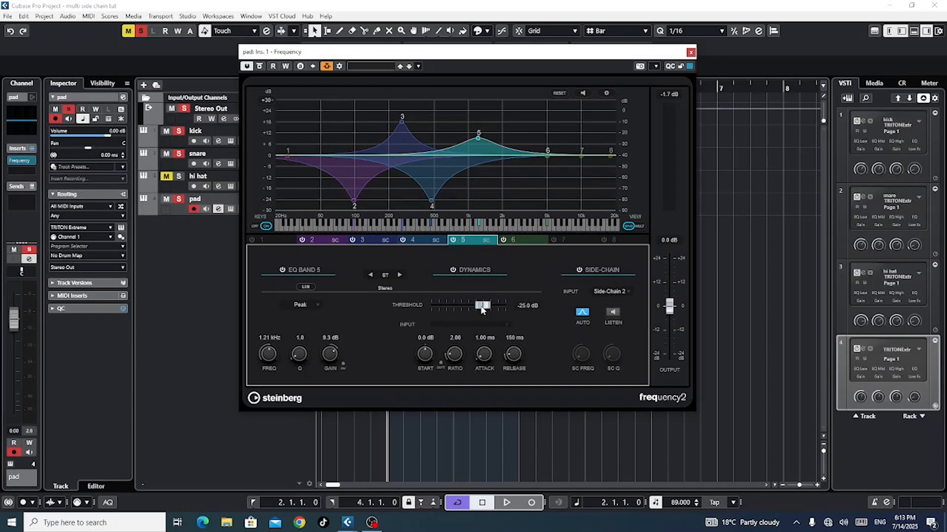
# With the loop playing, reshape EQ band 5 to about 12.7 dB at 1.30 kHz with Q 2.0, and lower its threshold to about -70.9 dB
pyautogui.moveTo(482, 309); pyautogui.dragTo(449, 309)
pyautogui.click(507, 503)
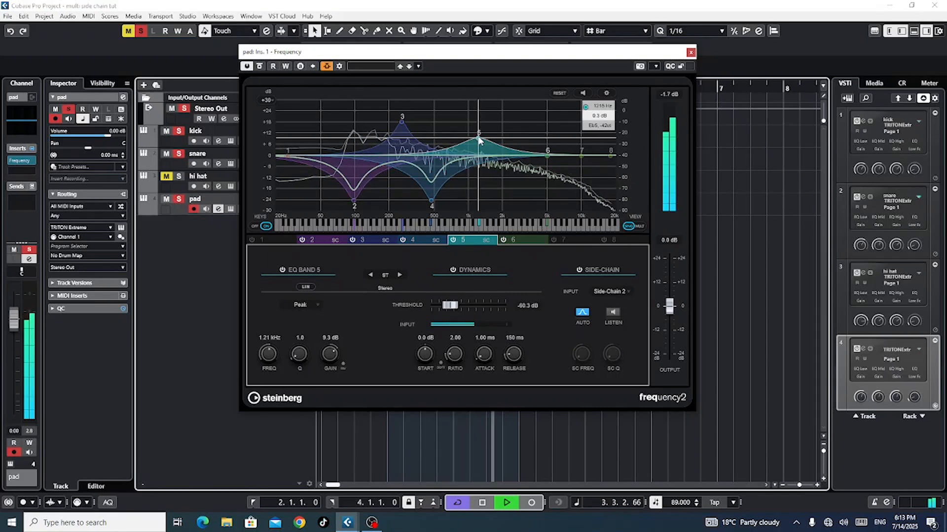
pyautogui.moveTo(479, 139); pyautogui.dragTo(481, 132)
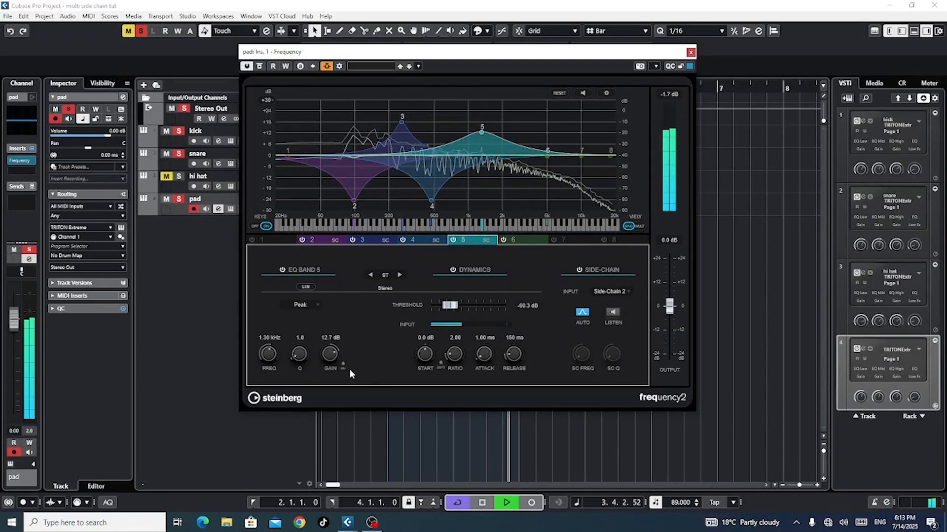
pyautogui.moveTo(298, 354)
pyautogui.mouseDown()
pyautogui.moveTo(302, 343)
pyautogui.moveTo(301, 356)
pyautogui.mouseUp()
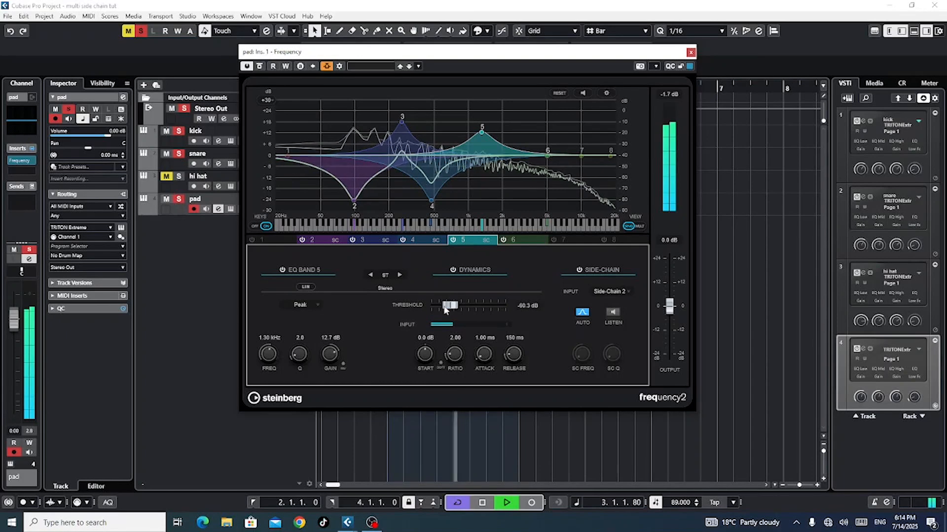
pyautogui.moveTo(445, 309); pyautogui.dragTo(441, 310)
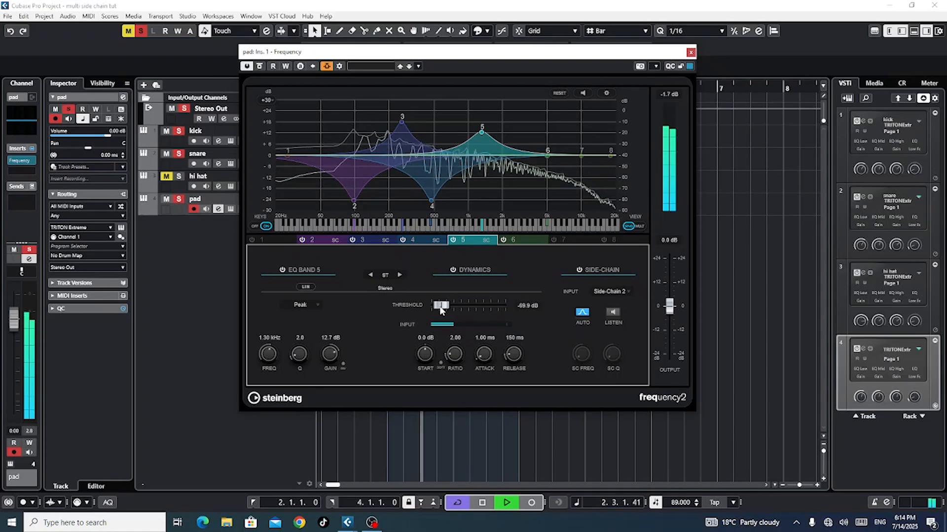
pyautogui.moveTo(441, 309); pyautogui.dragTo(440, 309)
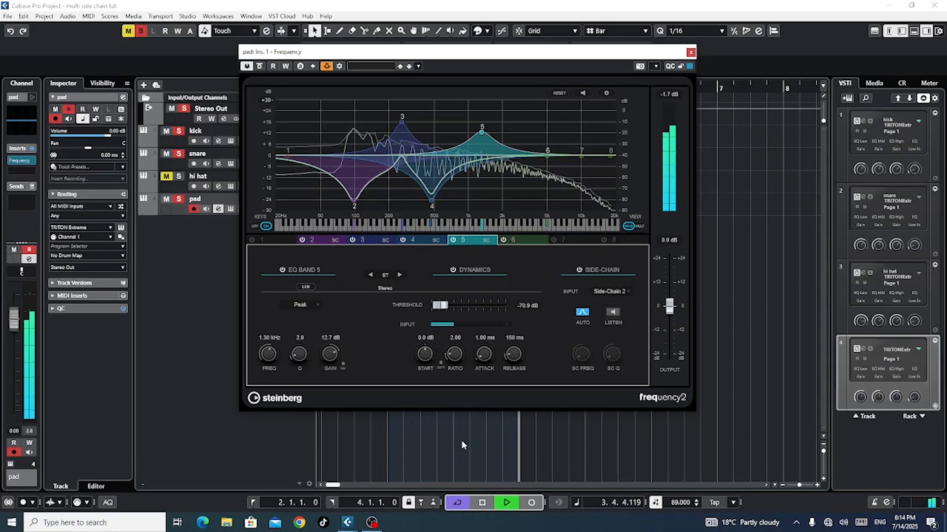
# Stop playback, unmute the hi hat track, and activate dynamics on EQ band 6
pyautogui.click(483, 503)
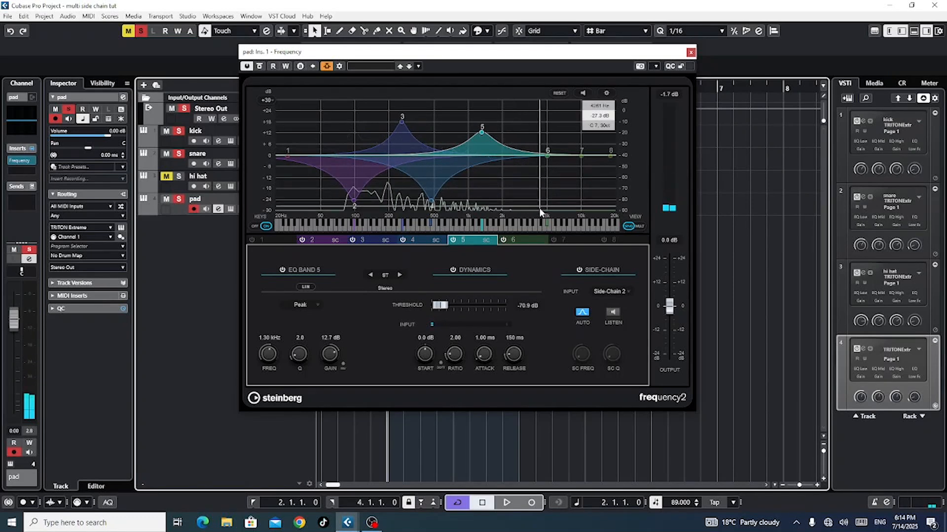
pyautogui.click(522, 240)
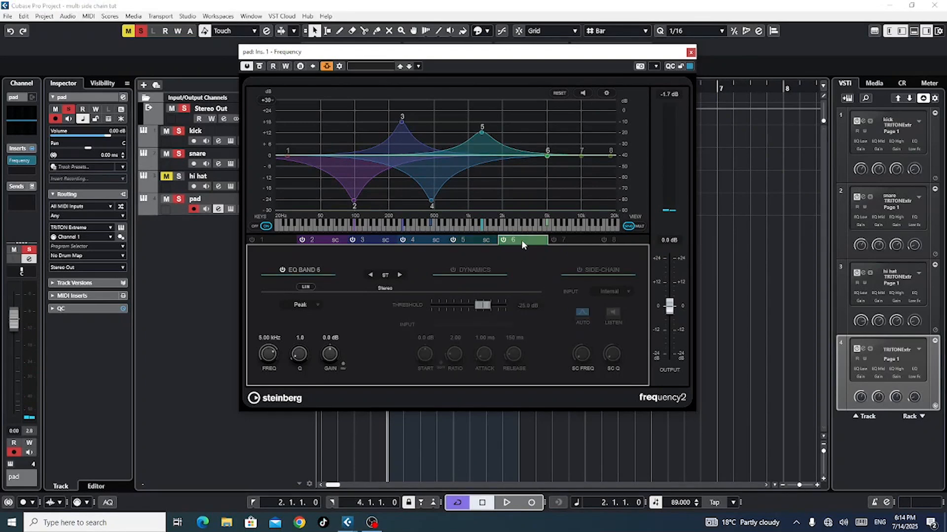
pyautogui.click(166, 178)
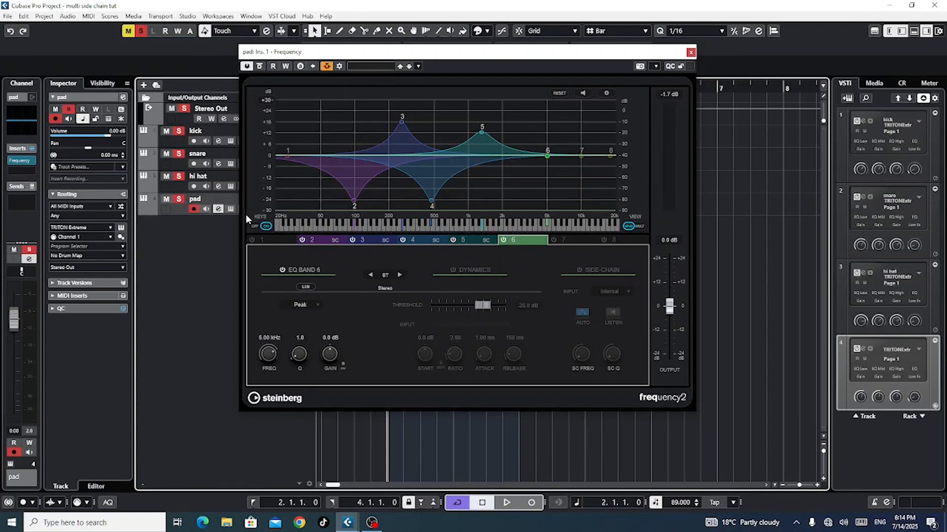
pyautogui.click(453, 270)
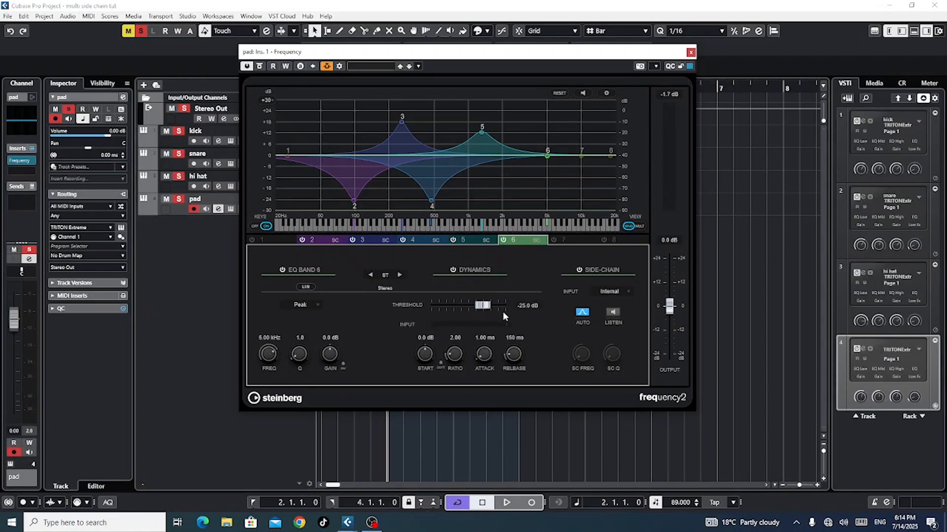
# Boost EQ band 6 to about 6.9 dB at 5.16 kHz and set its side-chain input to Side-Chain 3
pyautogui.moveTo(547, 157)
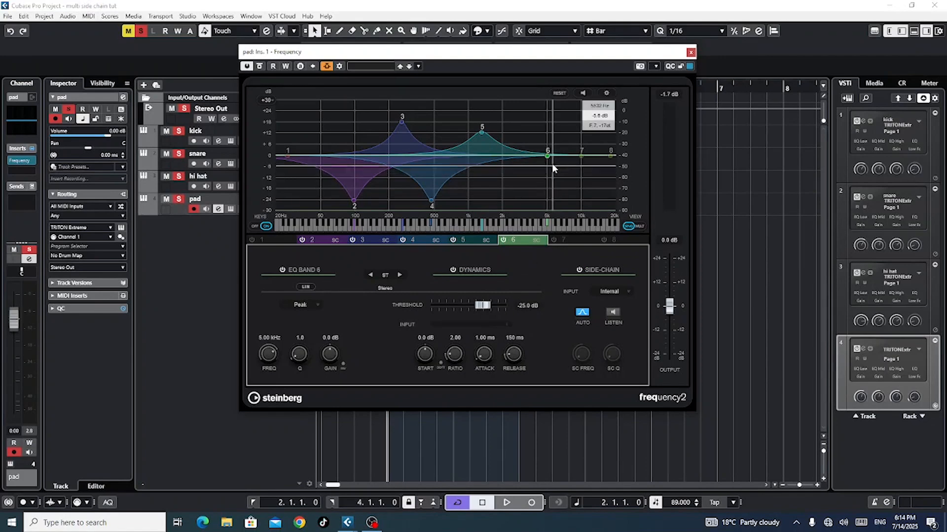
pyautogui.moveTo(548, 157); pyautogui.dragTo(549, 142)
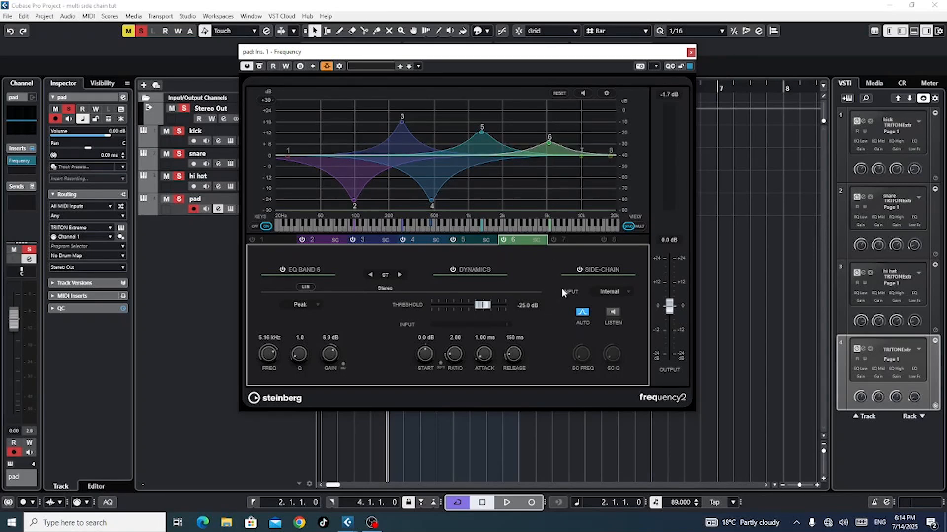
pyautogui.click(628, 295)
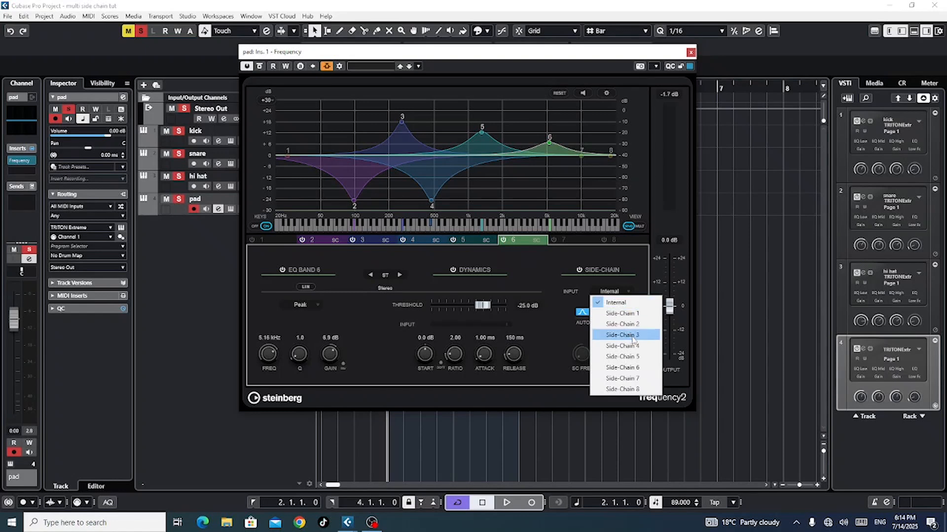
pyautogui.click(632, 337)
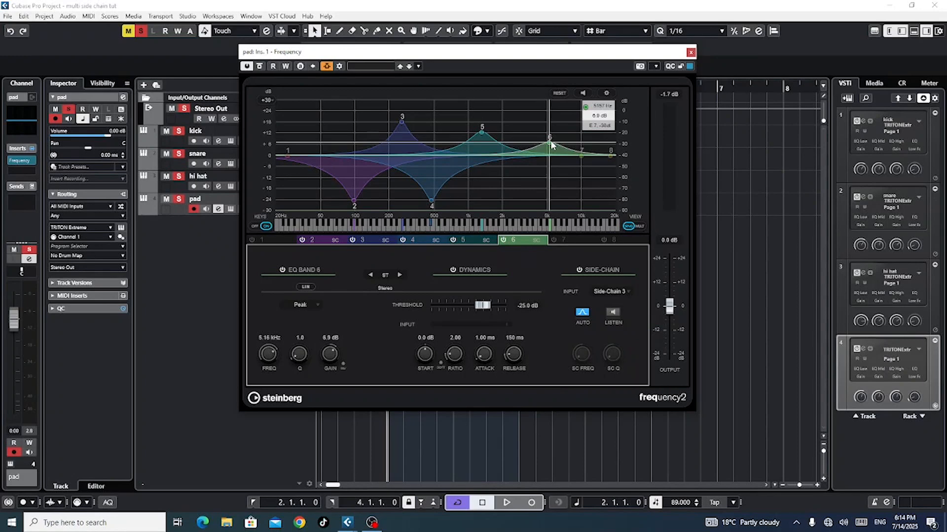
# Raise EQ band 6 to about 8.8 dB at 5.59 kHz and lower its threshold to about -61.3 dB while auditioning the loop
pyautogui.moveTo(552, 144); pyautogui.dragTo(555, 143)
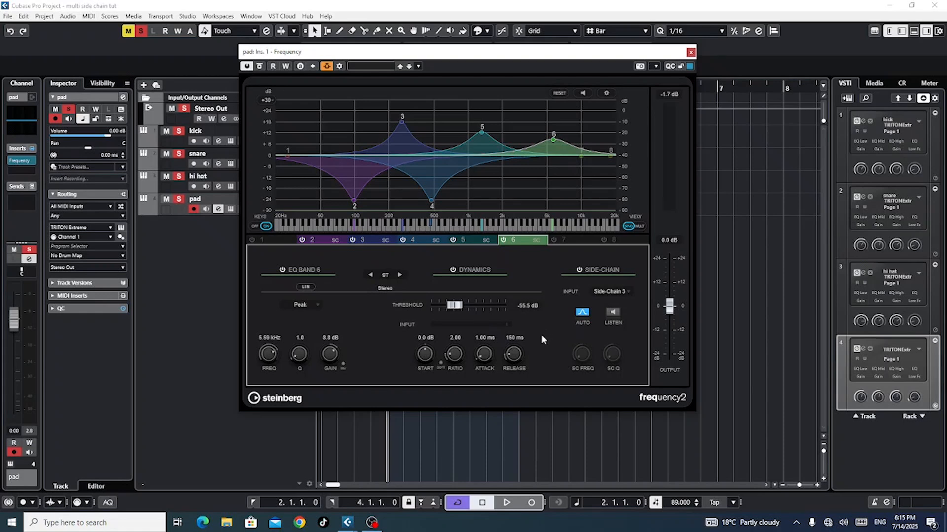
pyautogui.click(507, 502)
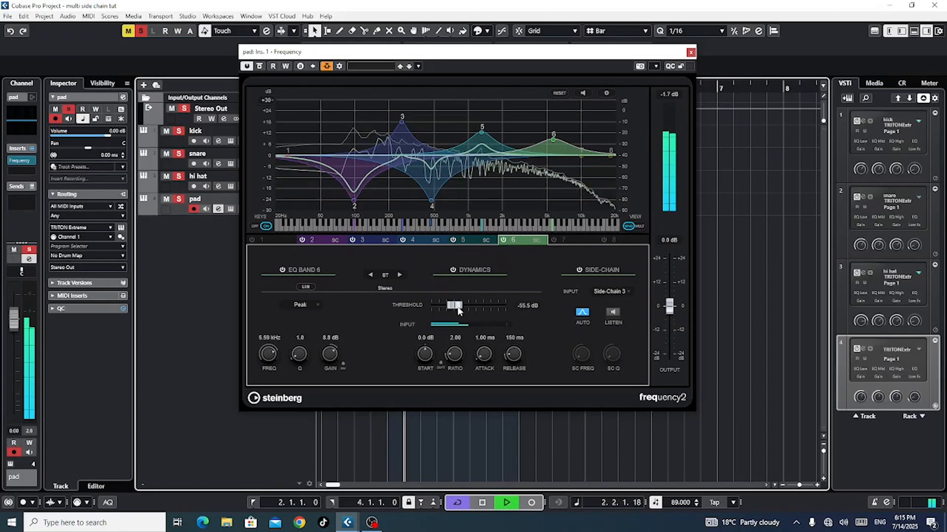
pyautogui.moveTo(463, 305); pyautogui.dragTo(454, 310)
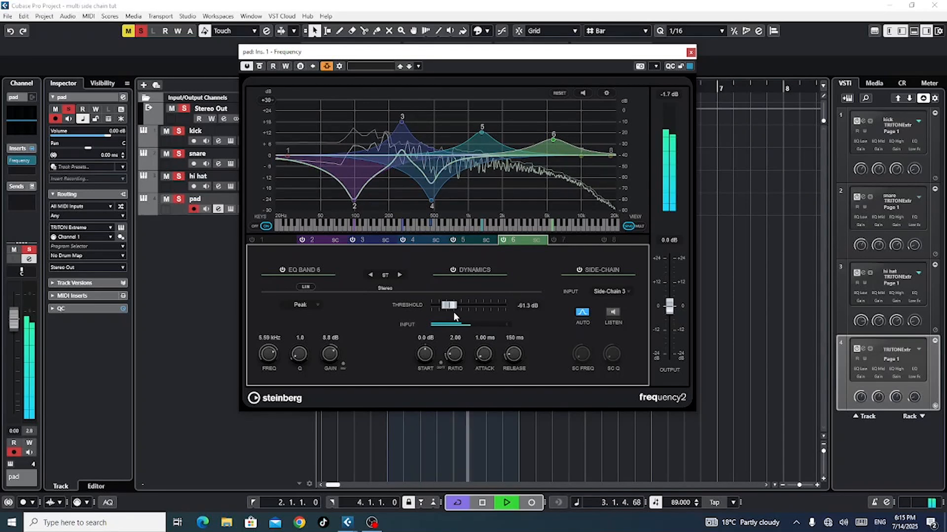
pyautogui.click(483, 502)
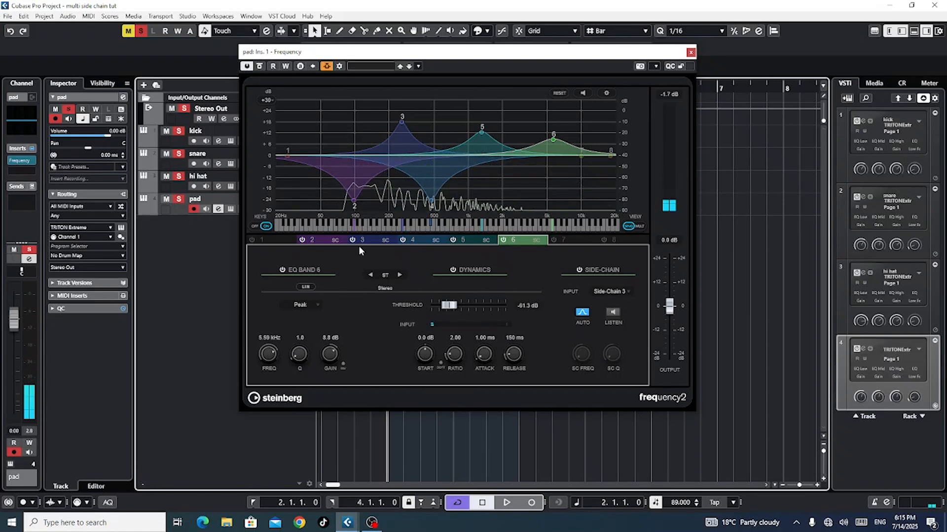
# Raise EQ band 2's dynamics ratio to about 3.09 and reduce EQ band 3's boost to about 13 dB at 241 Hz
pyautogui.click(330, 241)
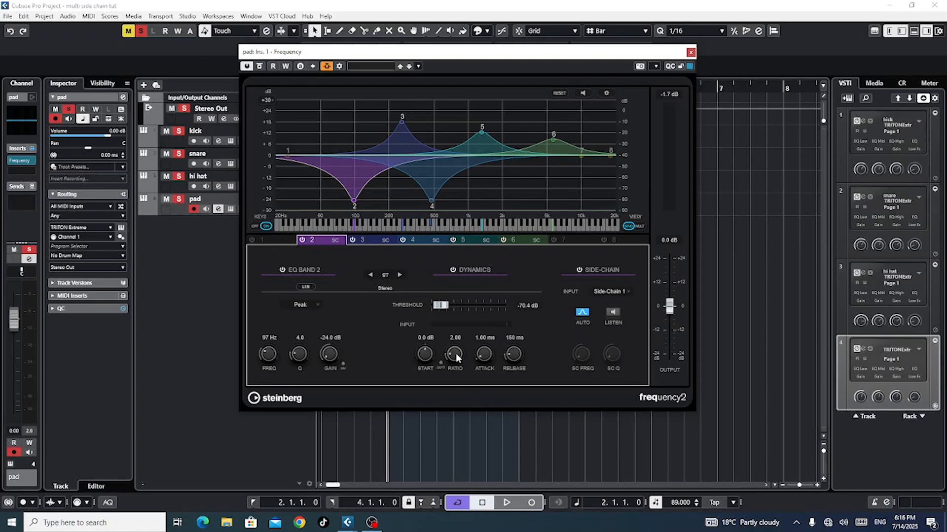
pyautogui.moveTo(456, 353); pyautogui.dragTo(462, 344)
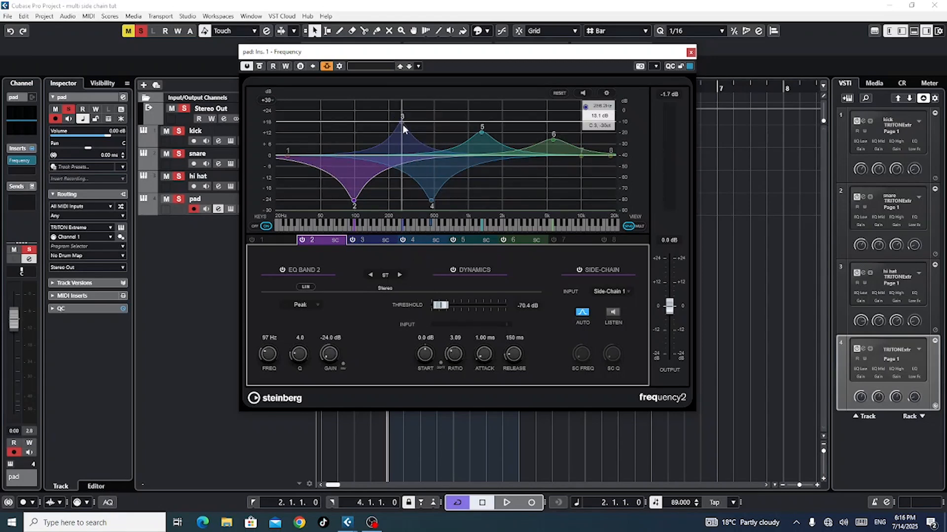
pyautogui.moveTo(402, 124); pyautogui.dragTo(401, 134)
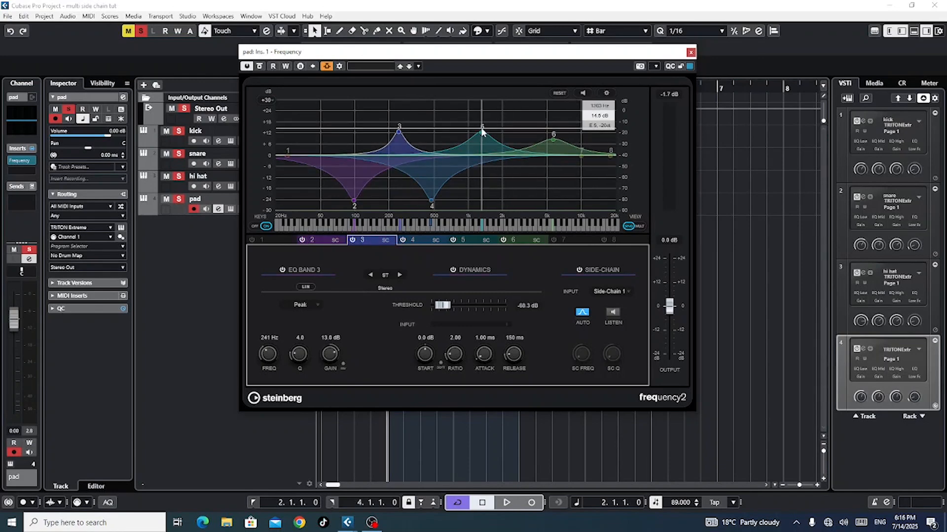
# With the loop playing, widen EQ band 4 to a Q of about 2.3 and lower the EQ's output level to -3.0 dB
pyautogui.click(504, 502)
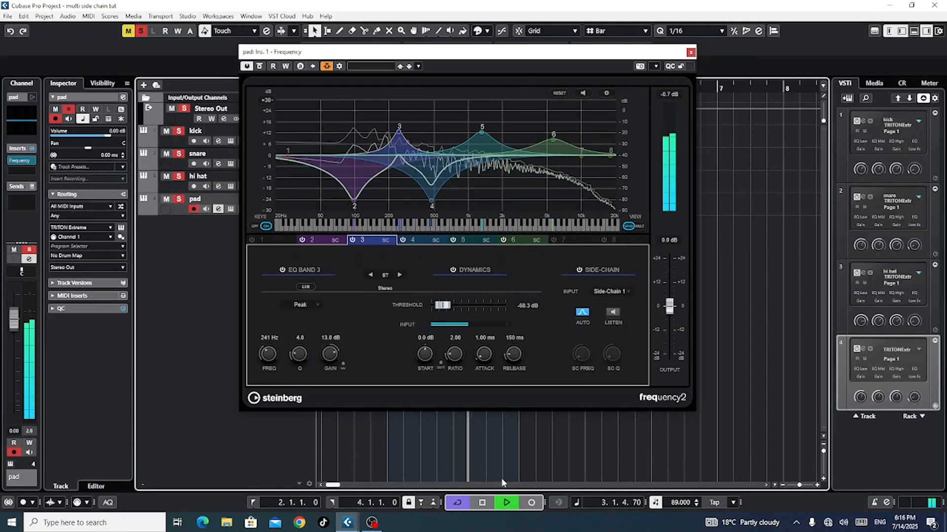
pyautogui.click(431, 202)
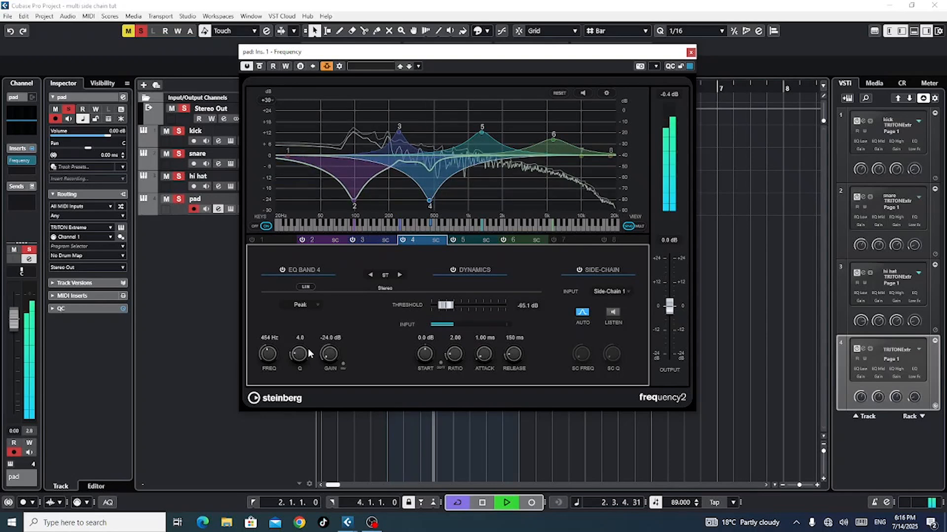
pyautogui.moveTo(300, 353); pyautogui.dragTo(303, 369)
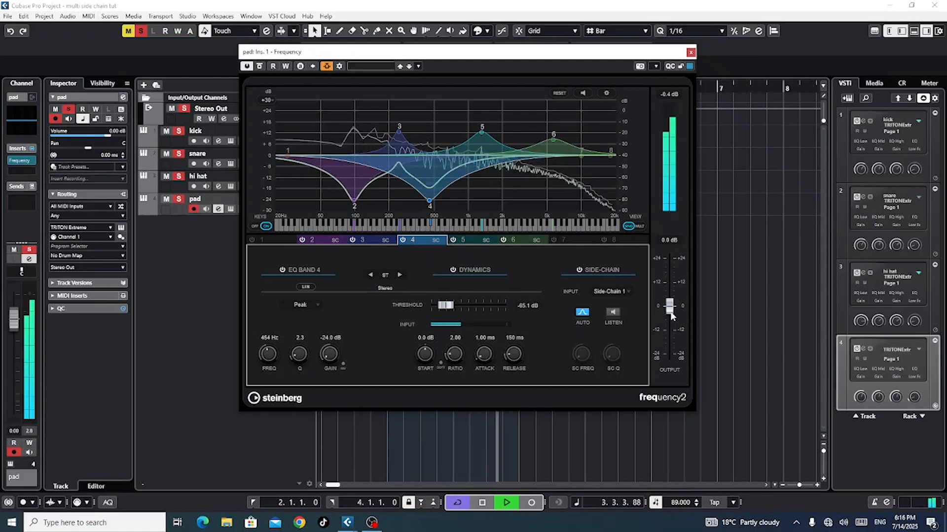
pyautogui.moveTo(670, 313); pyautogui.dragTo(672, 318)
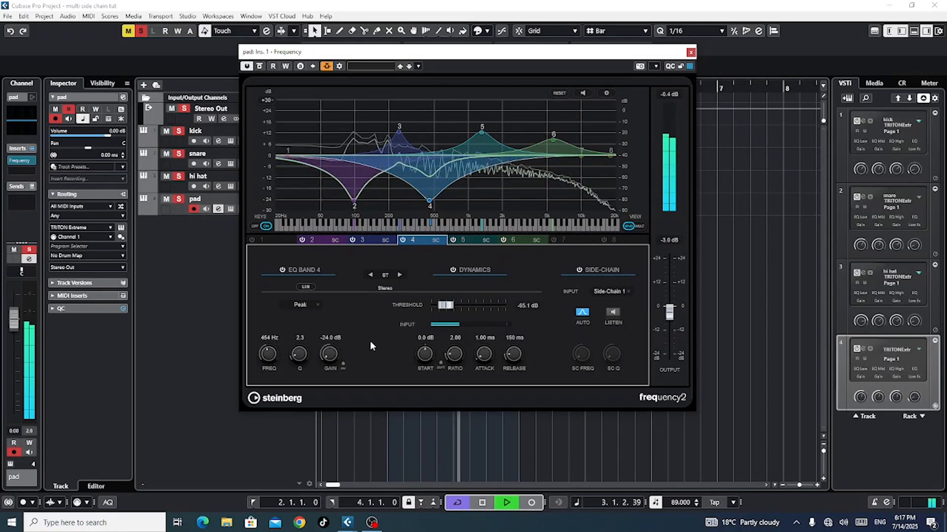
# Set EQ band 2's Q to 3.2 and its dynamics ratio to 3.00 during playback, and stop the loop
pyautogui.click(353, 197)
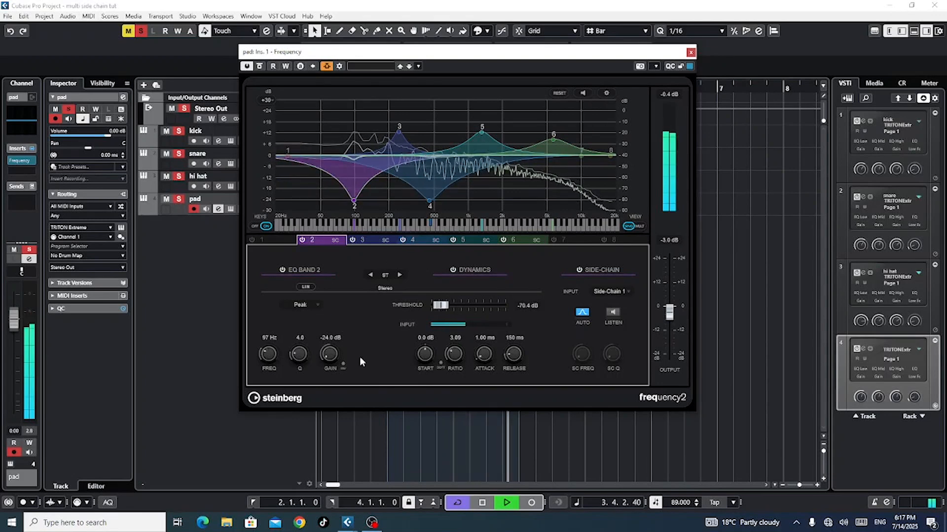
pyautogui.moveTo(294, 355); pyautogui.dragTo(294, 356)
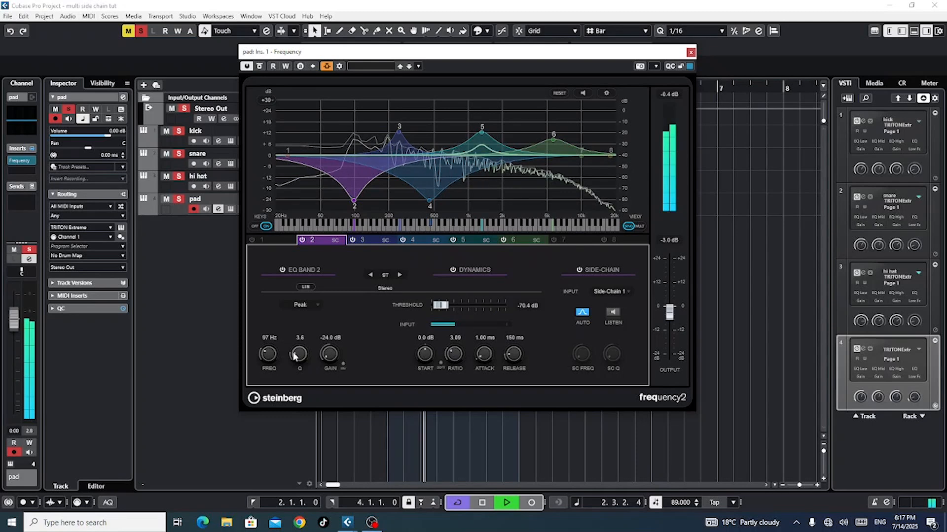
pyautogui.scroll(-6, 294, 356)
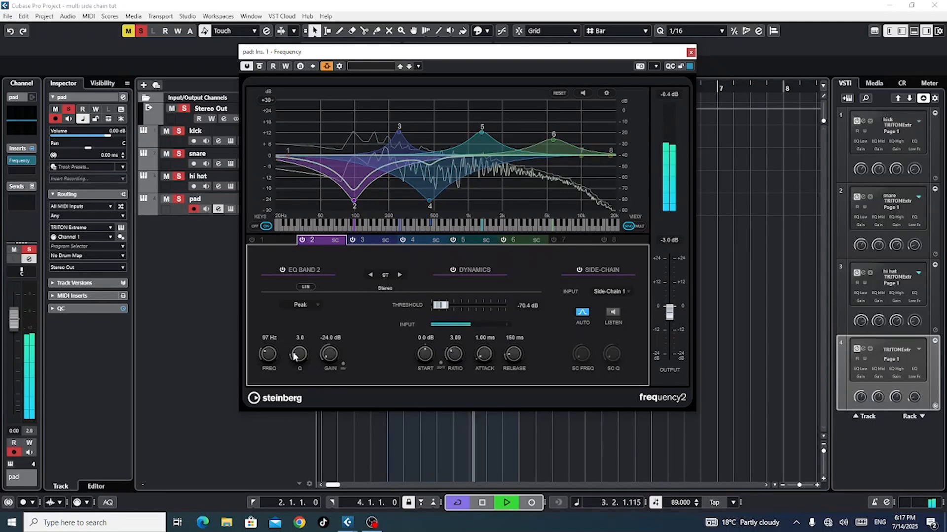
pyautogui.scroll(2, 295, 356)
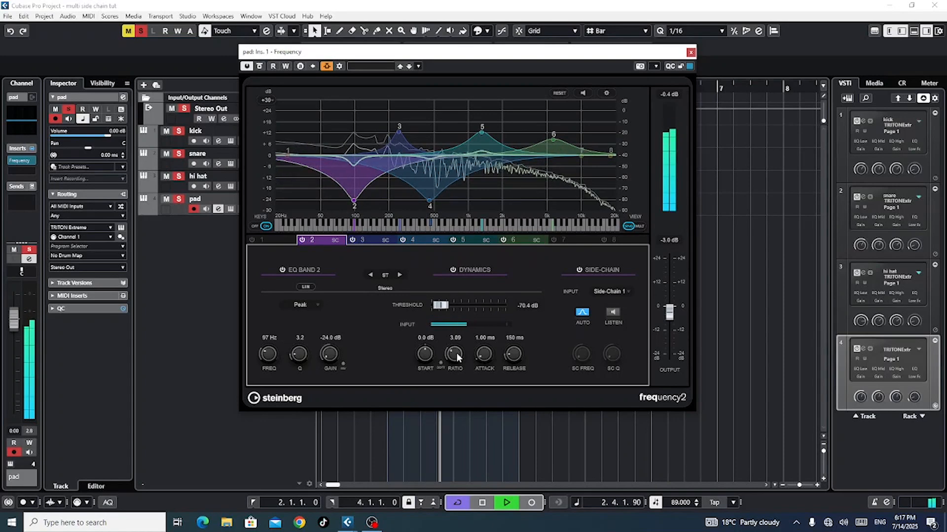
pyautogui.scroll(-2, 454, 353)
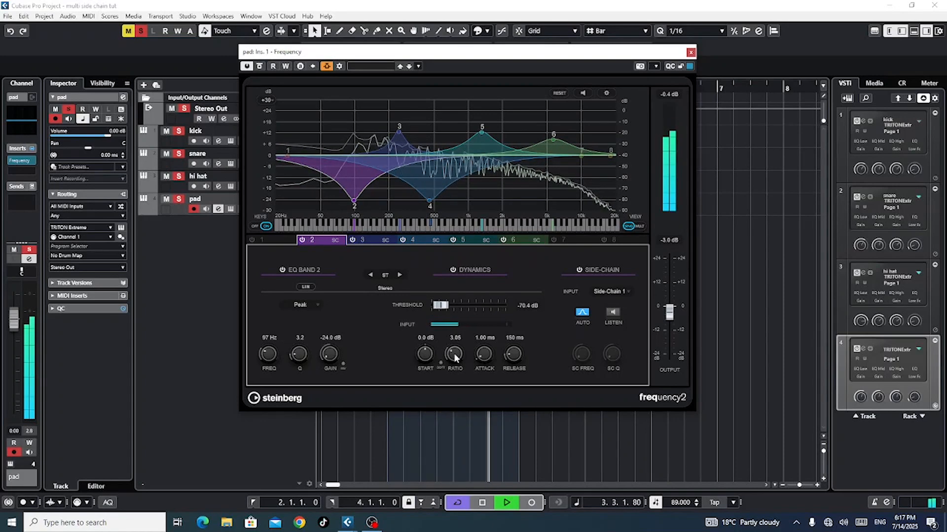
pyautogui.scroll(-2, 454, 353)
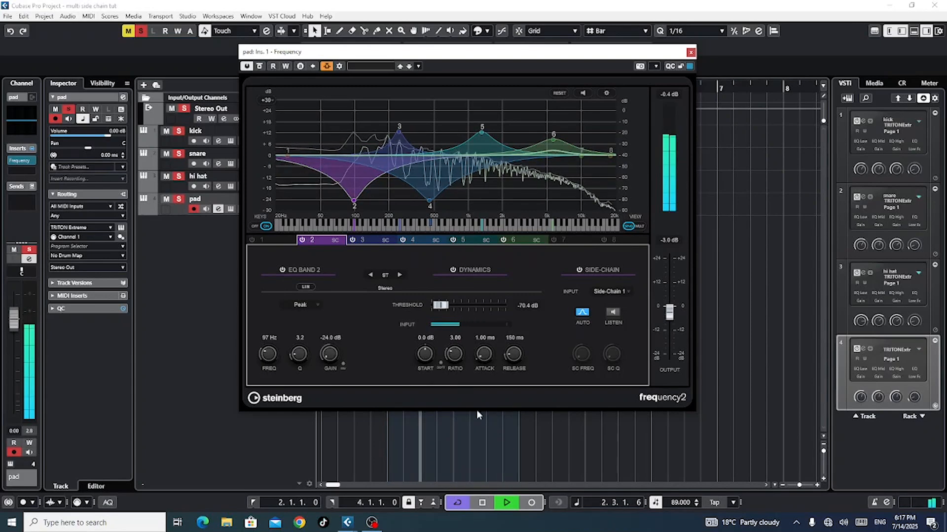
pyautogui.click(482, 502)
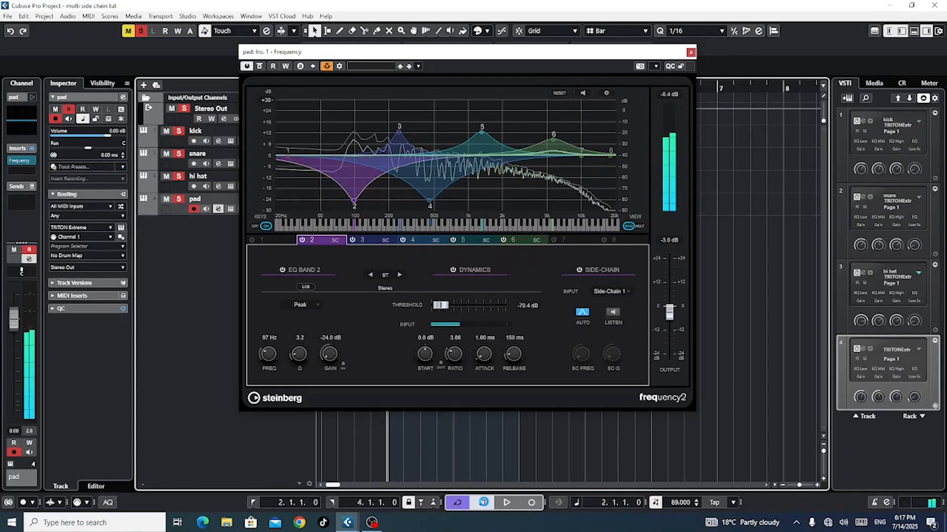